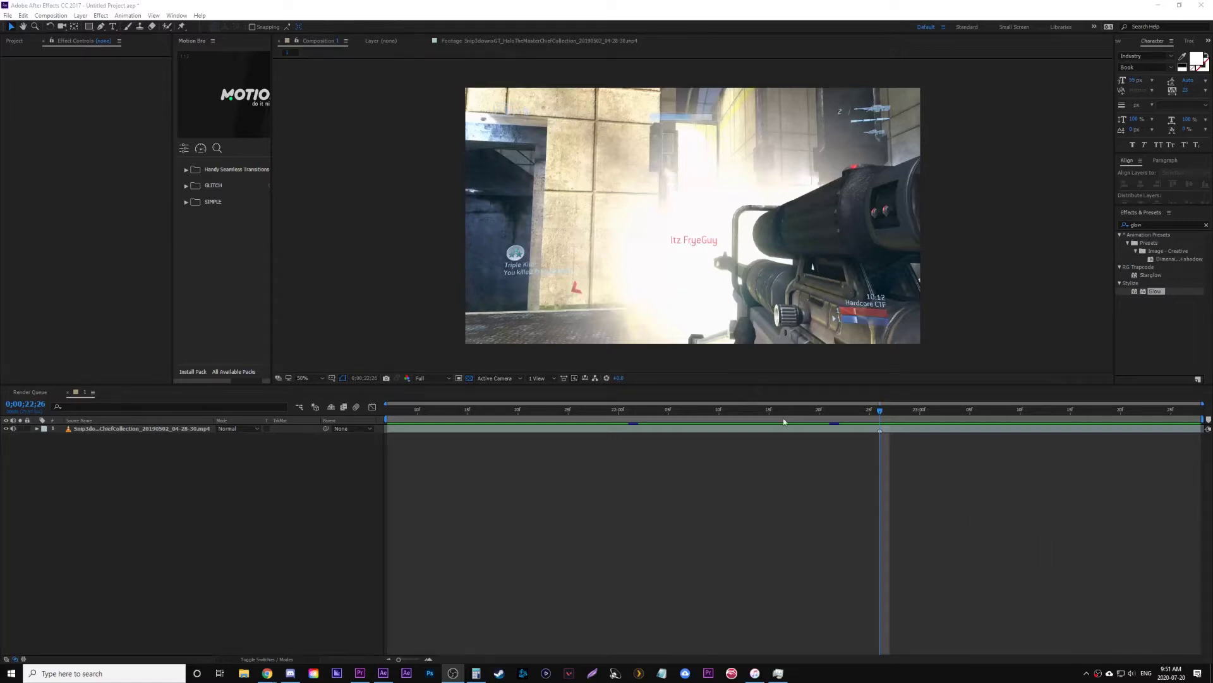
Step: Select the sniper footage, scrub to the muzzle-flash frame, and enlarge the composition preview
click(892, 434)
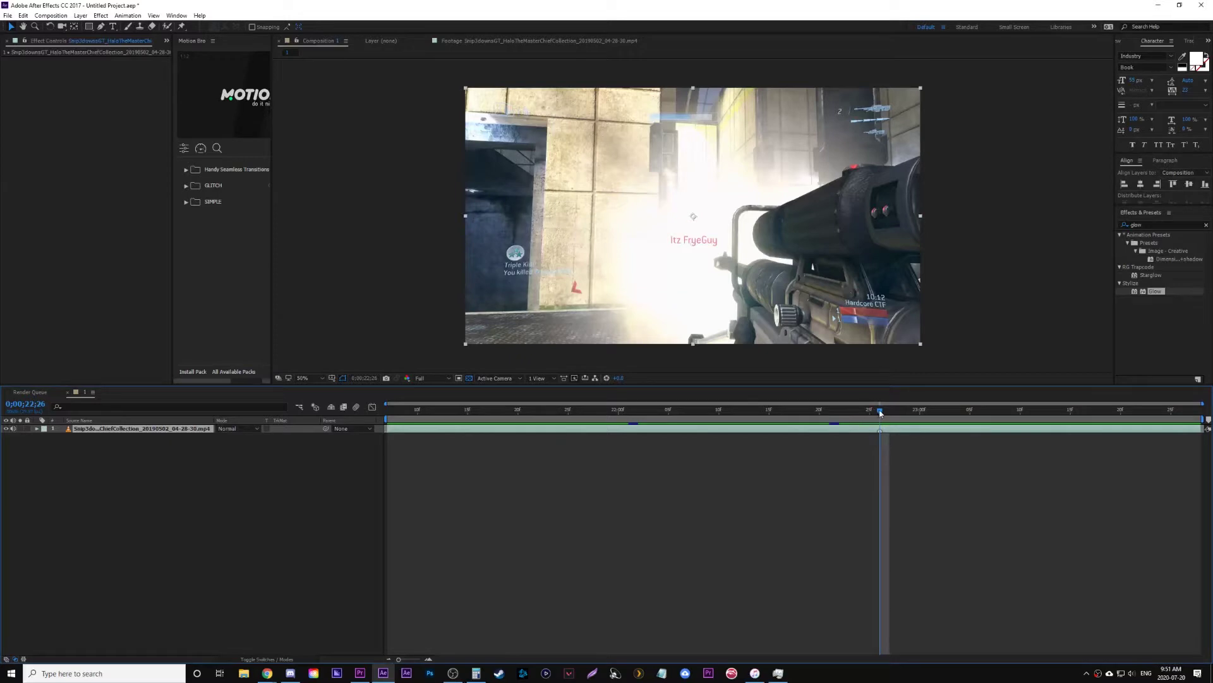
click(819, 412)
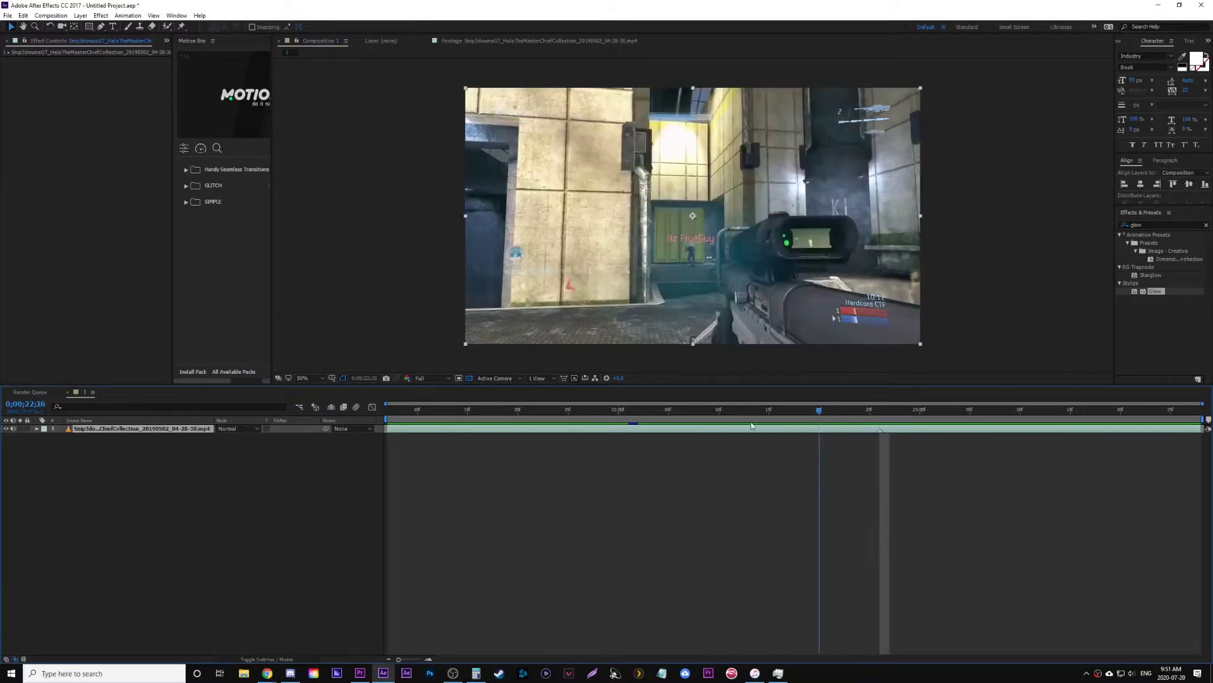
drag(751, 425, 882, 435)
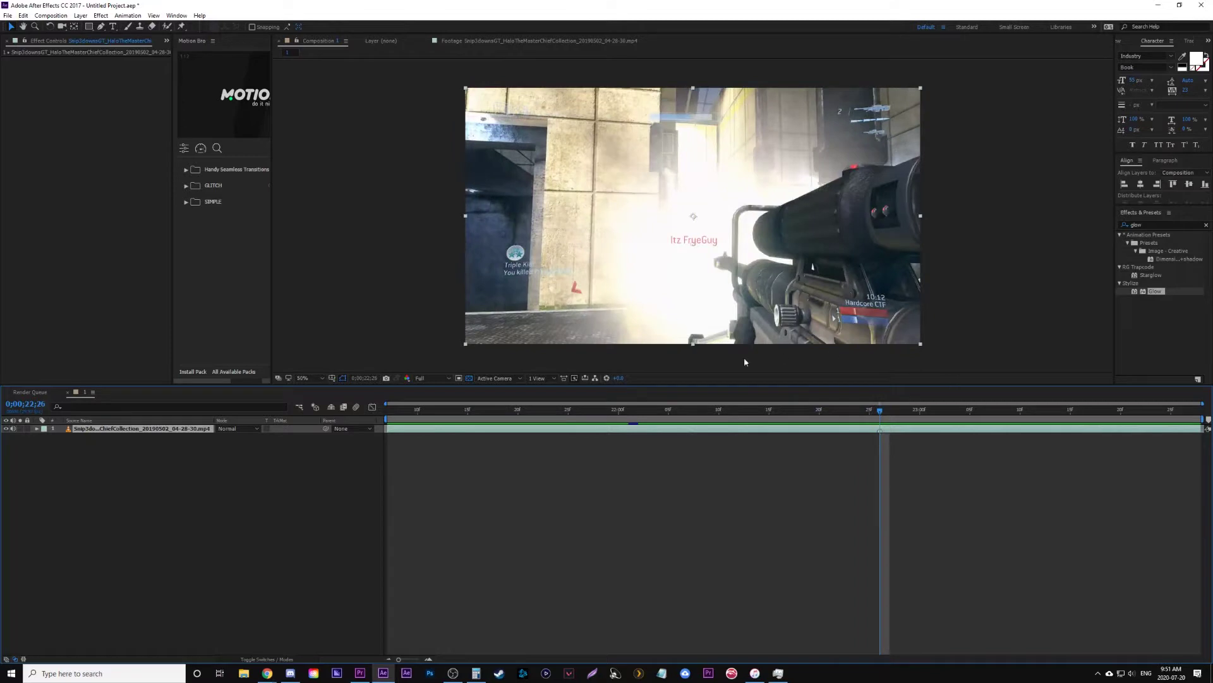
drag(670, 384, 671, 404)
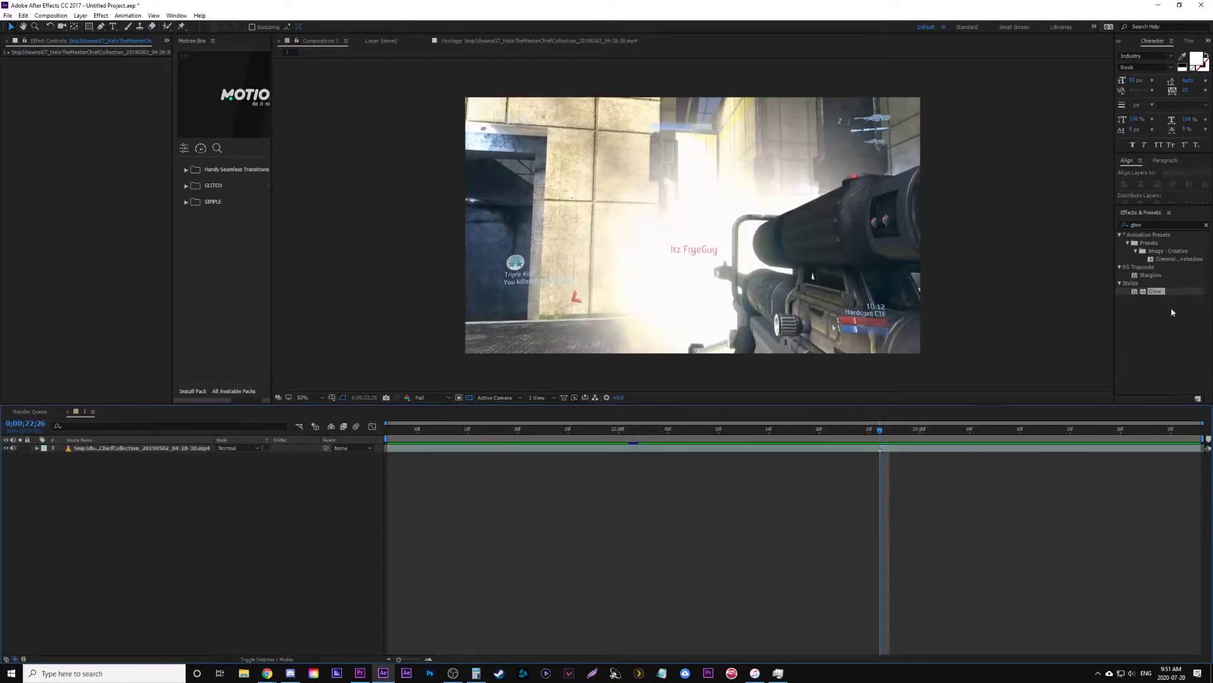
Step: Clear the glow search in Effects & Presets and dismiss the Layer menu unused
click(1206, 225)
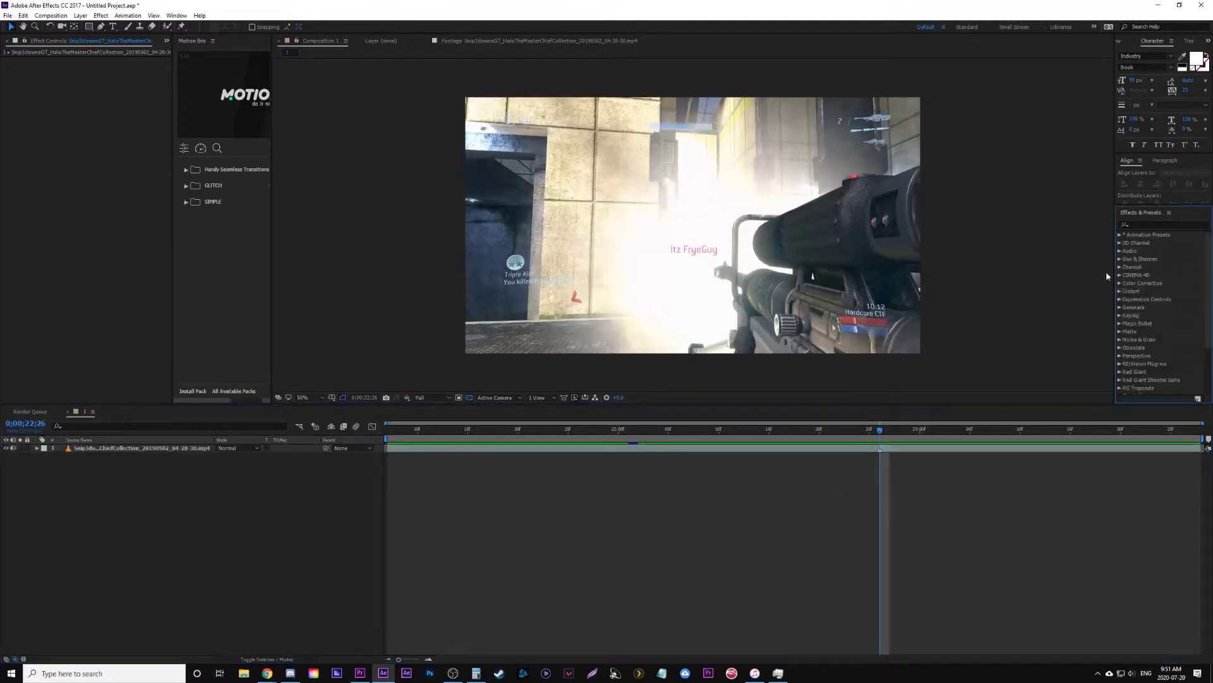
click(80, 15)
click(654, 548)
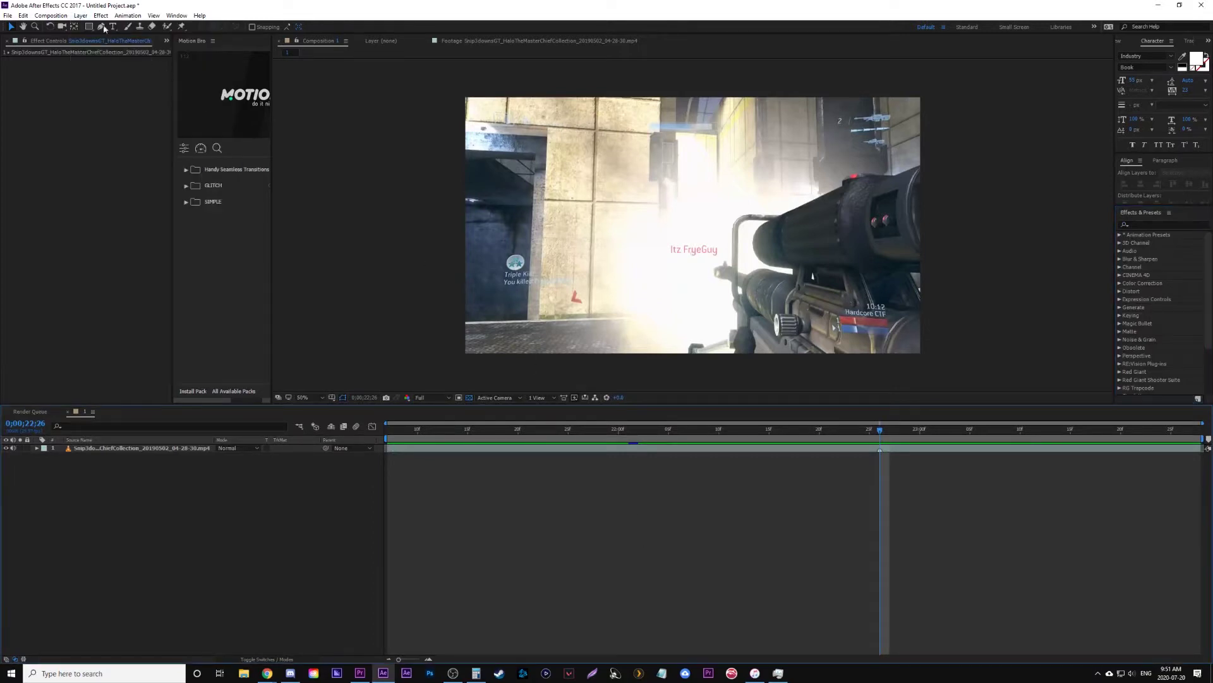
Step: Add an adjustment layer above the footage and apply Distort > Transform to it
click(80, 16)
mouse_move(92, 26)
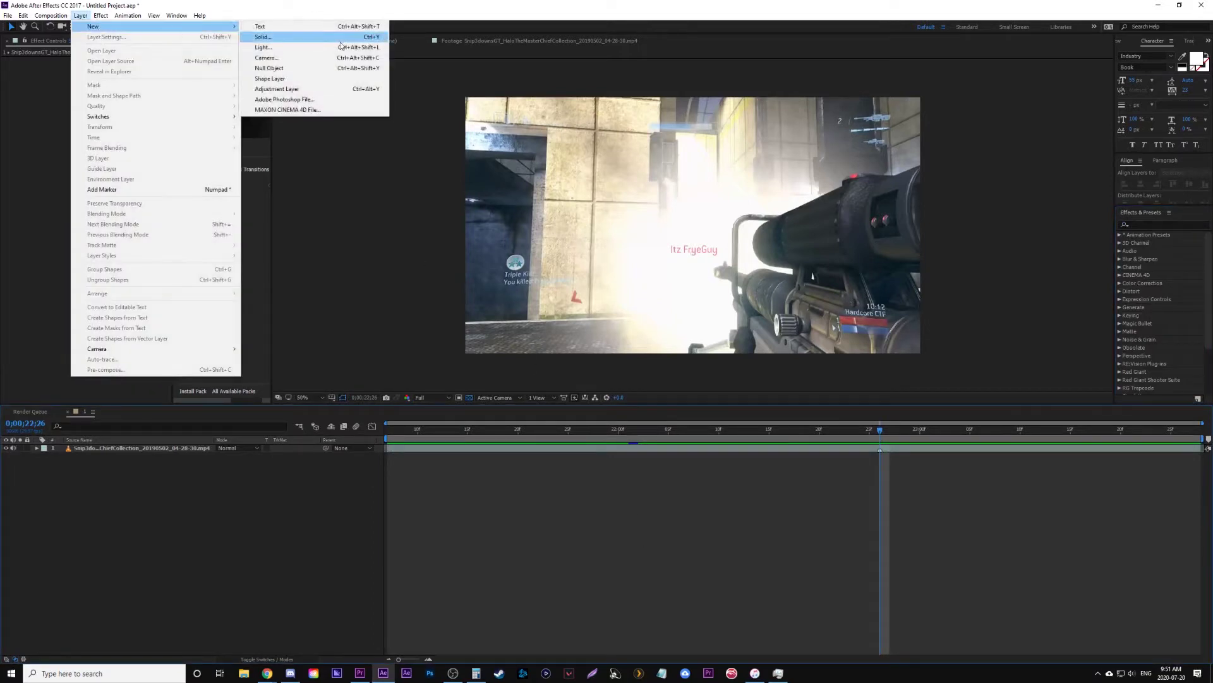
click(313, 88)
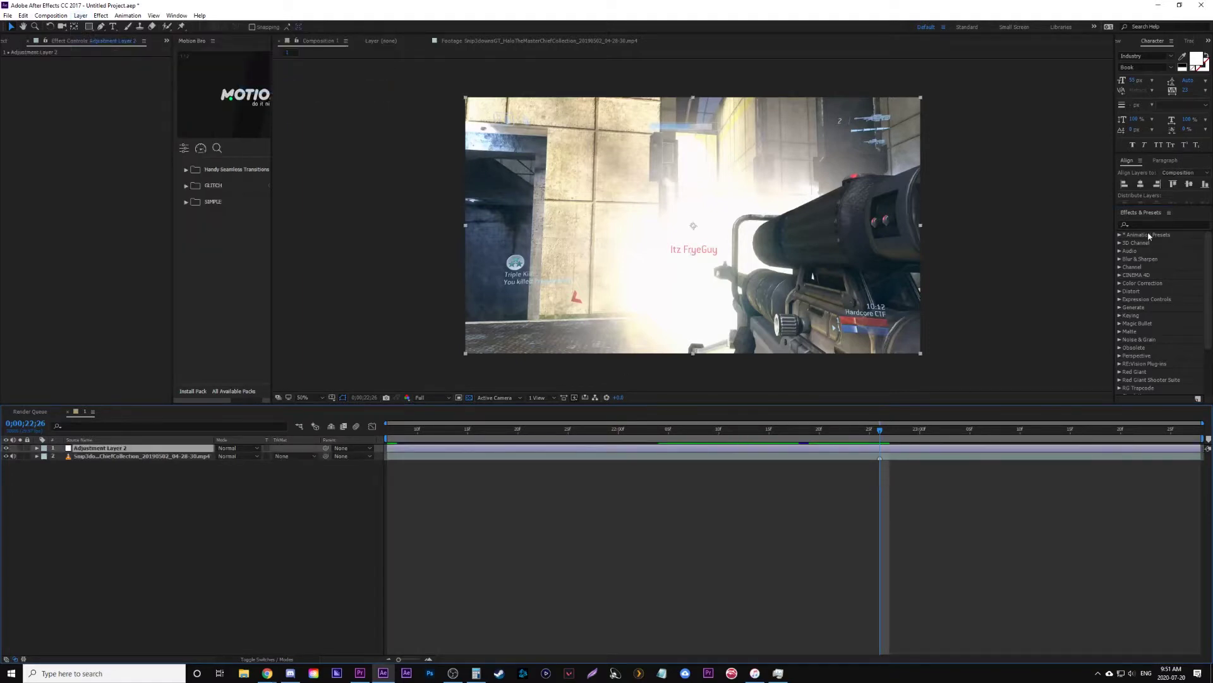
click(1156, 224)
text(transform)
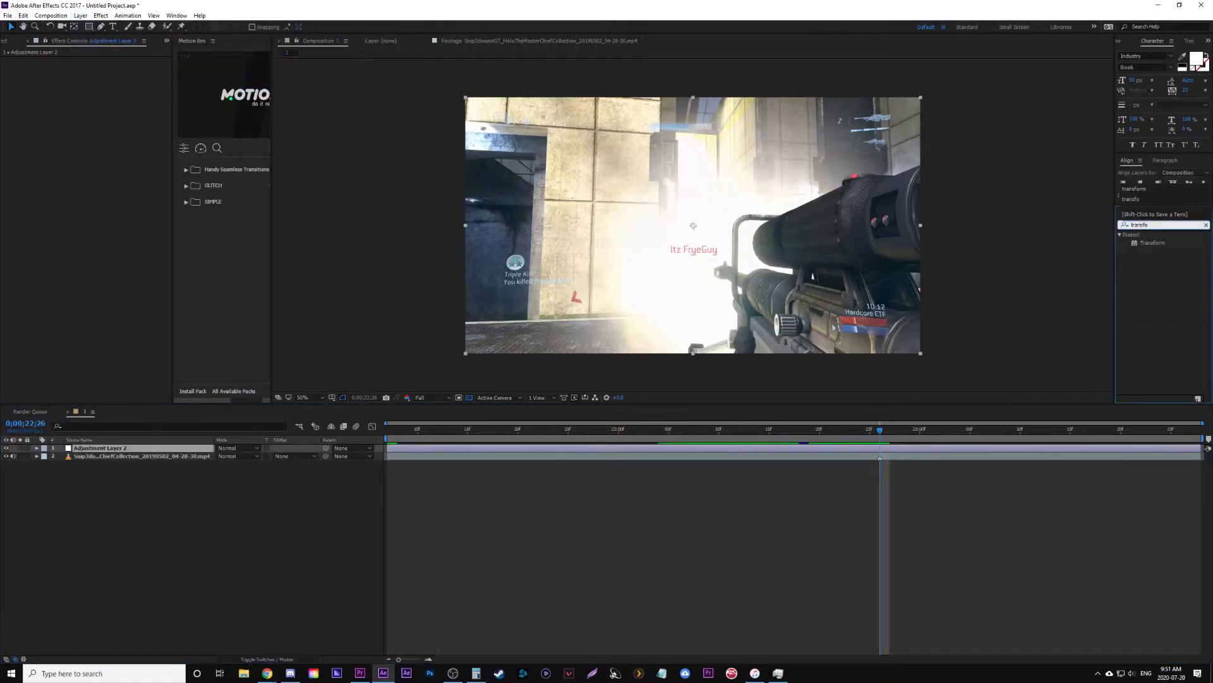
drag(1152, 242, 412, 447)
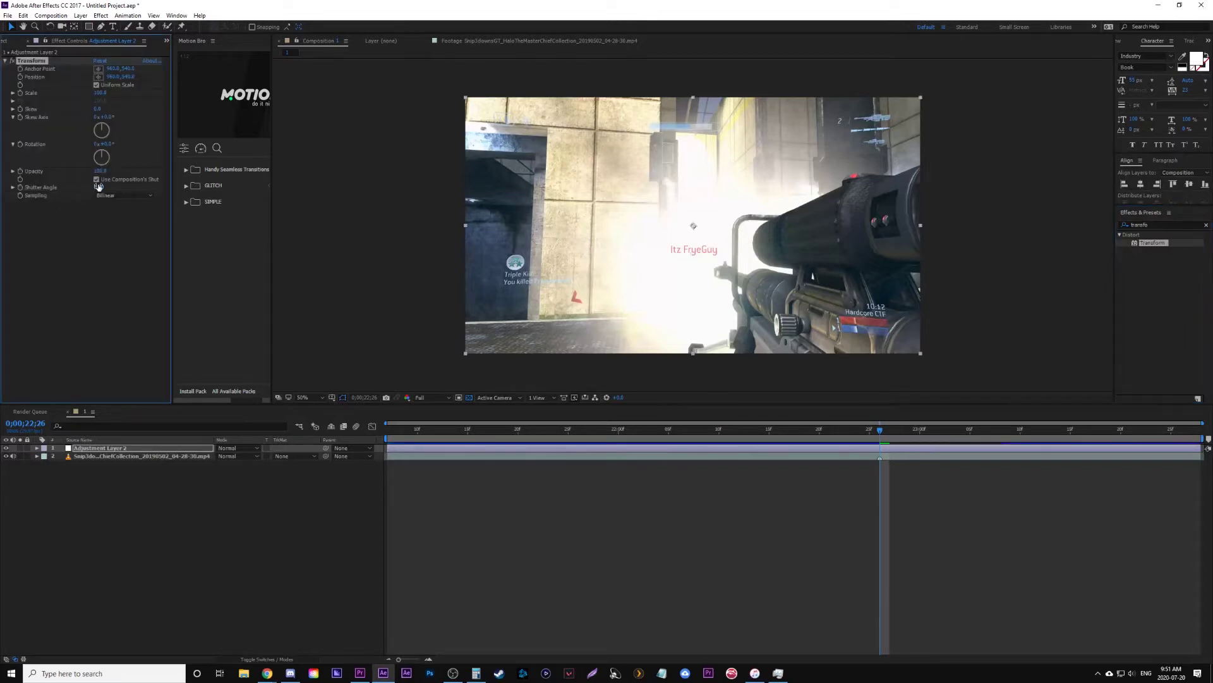
Step: Keyframe Transform Scale just before the shot, then at 150 on the shot frame
drag(882, 438, 860, 438)
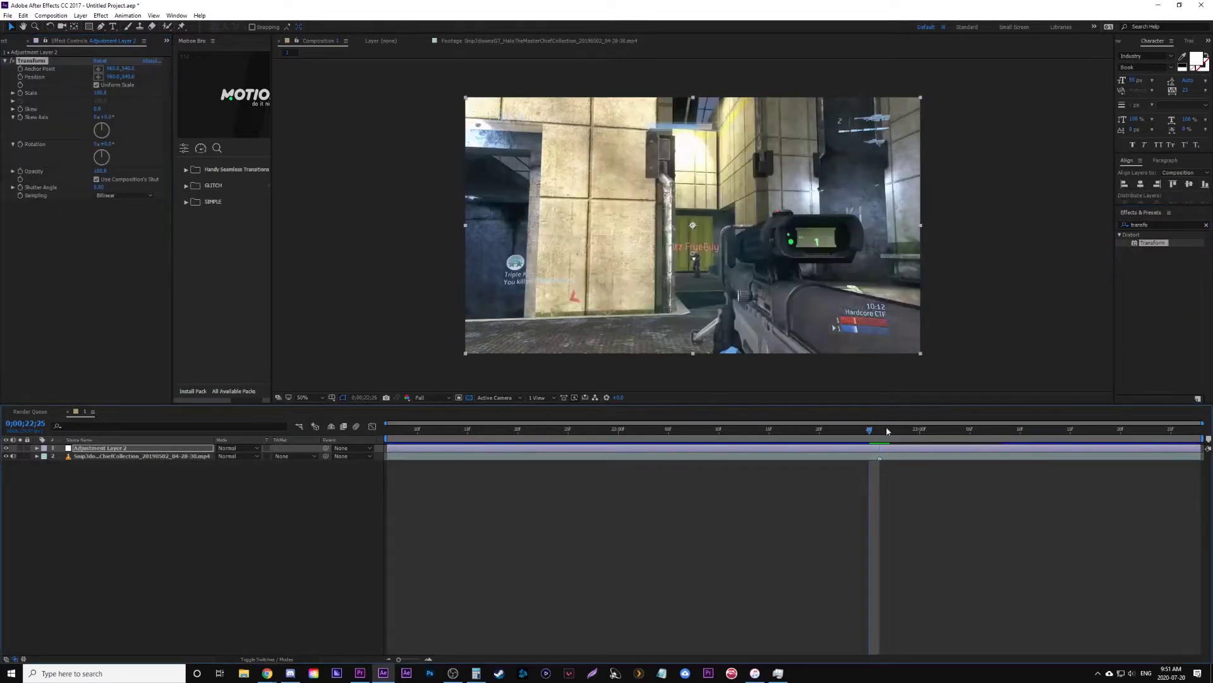
click(17, 92)
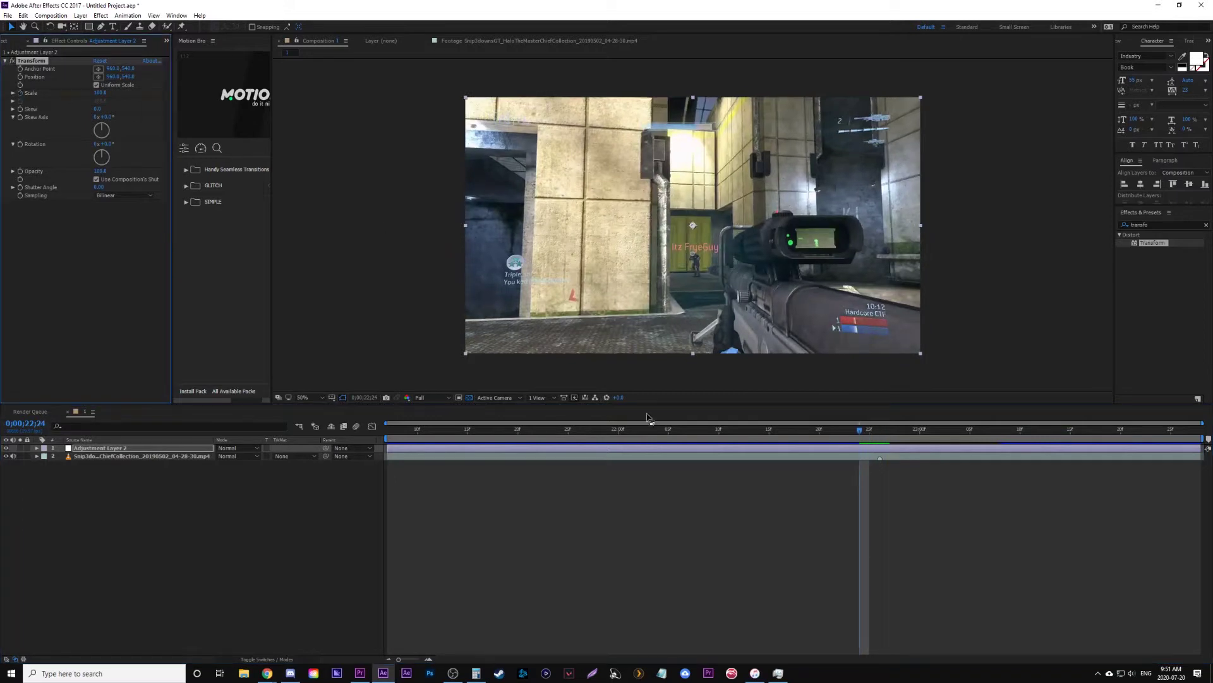
key(u)
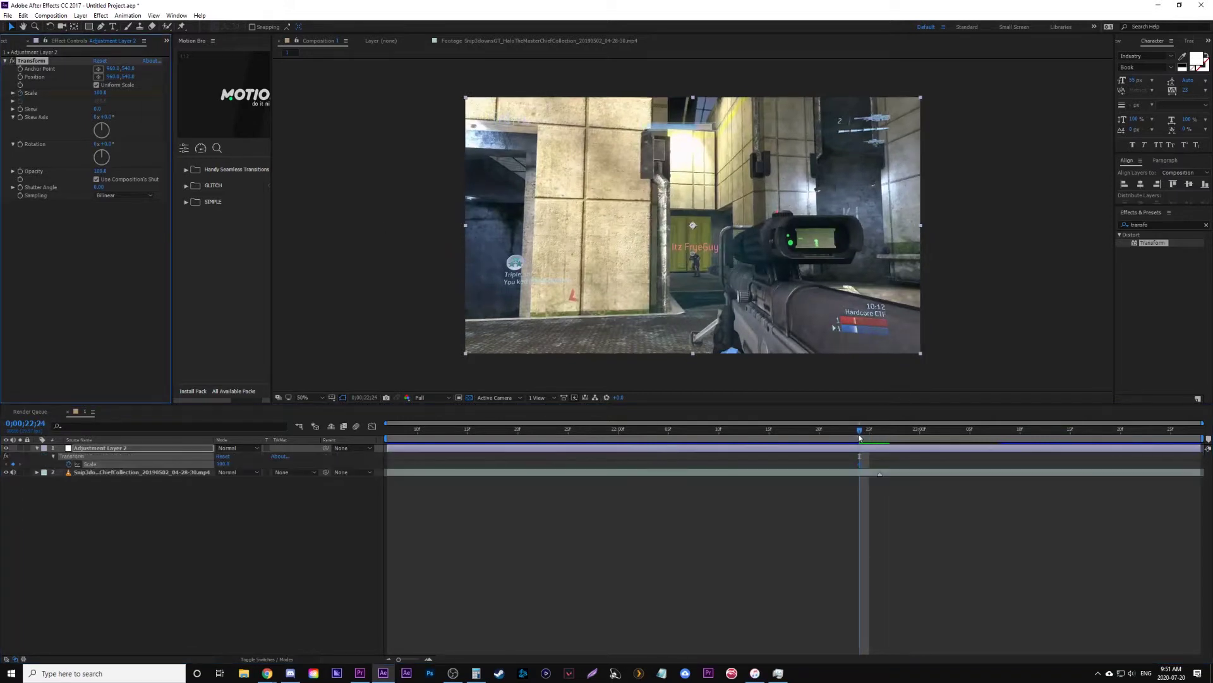
key(shift+Page_Down)
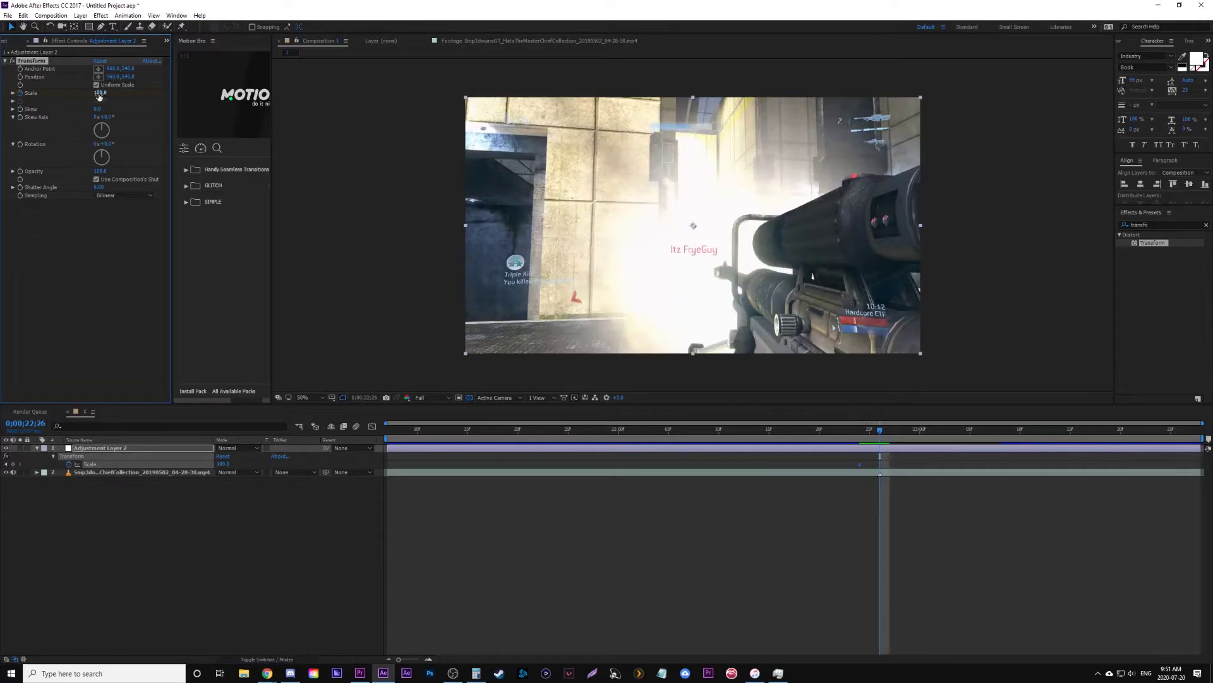
click(102, 92)
text(150)
key(Return)
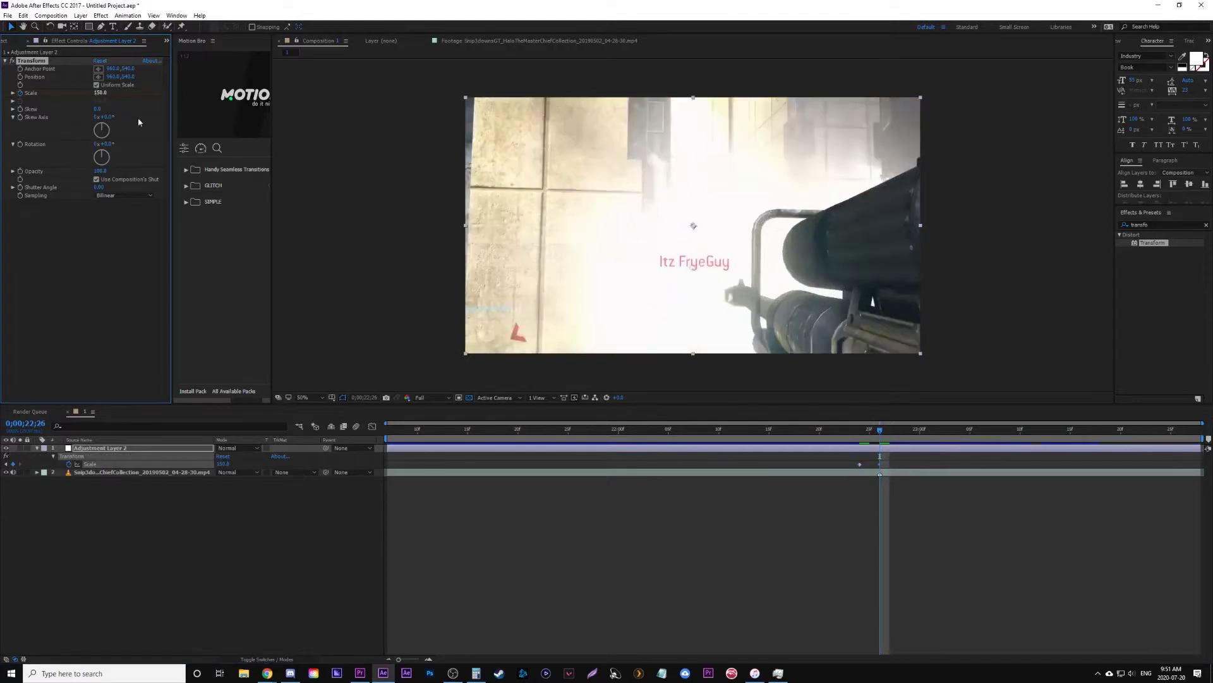
Step: Preview the punch, then keyframe Scale back to 100 at a later frame
key(space)
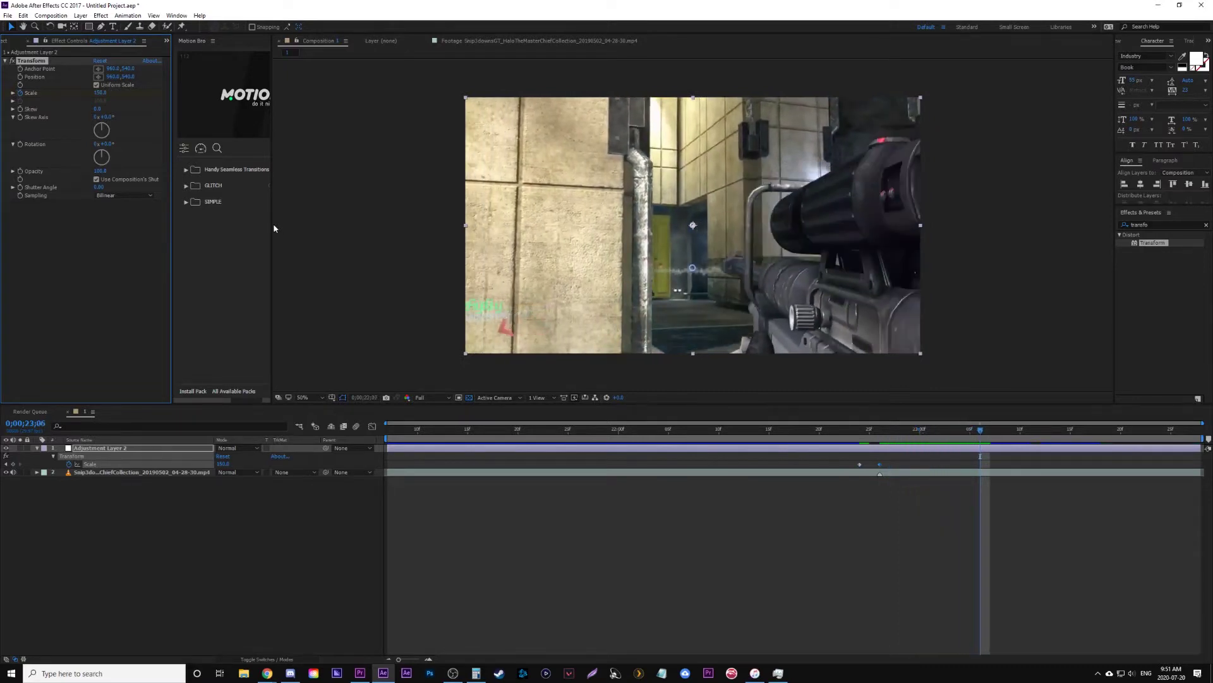
key(space)
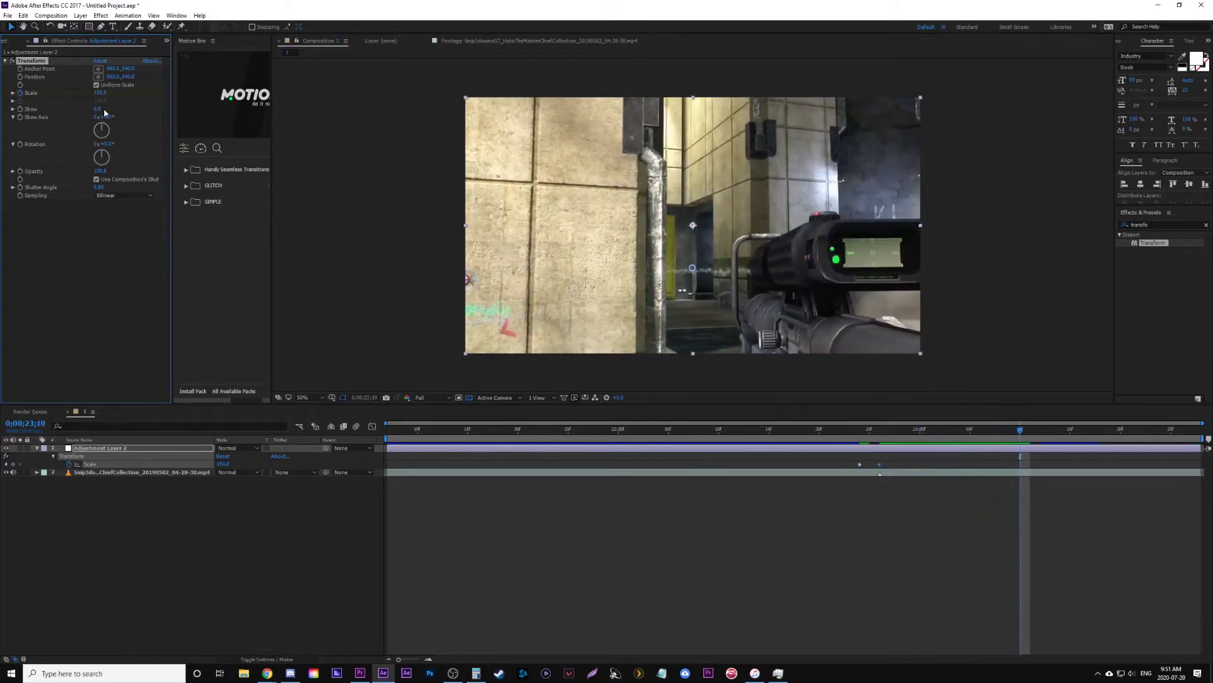
click(100, 94)
text(1)
text(00)
key(Return)
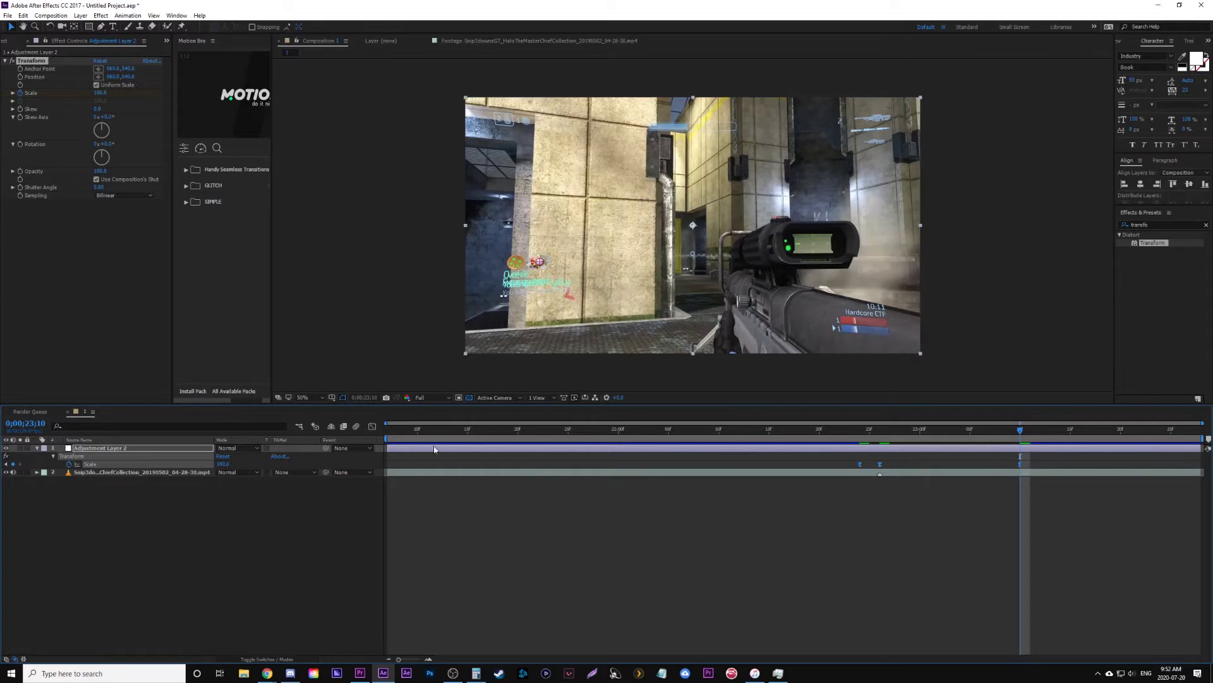
Step: In the Graph Editor, sharpen the Scale peak and lengthen the final keyframe's ease
click(374, 427)
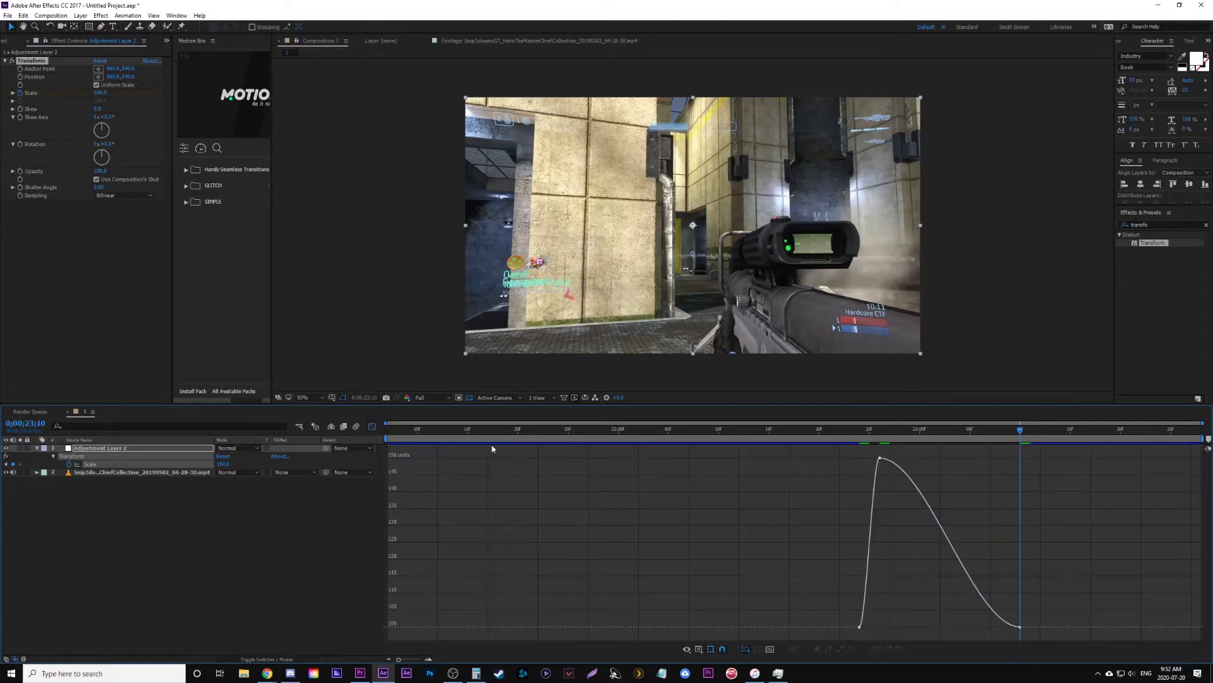
click(719, 650)
click(739, 551)
click(872, 627)
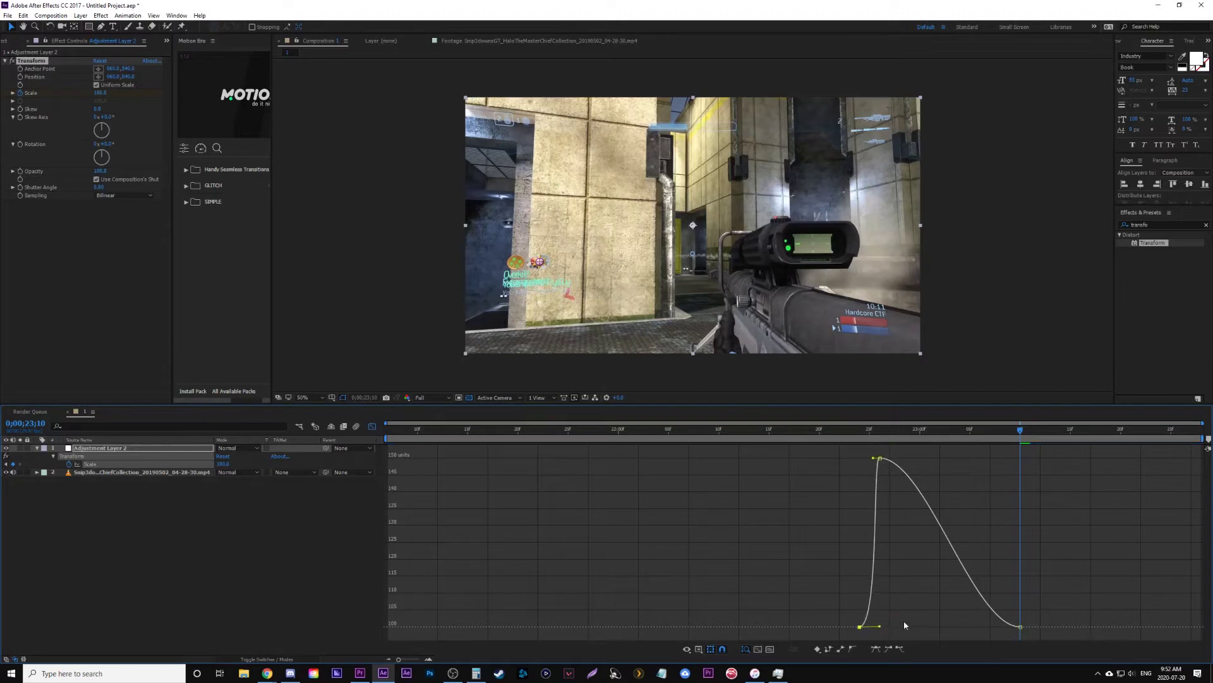
click(1021, 626)
drag(974, 626, 880, 625)
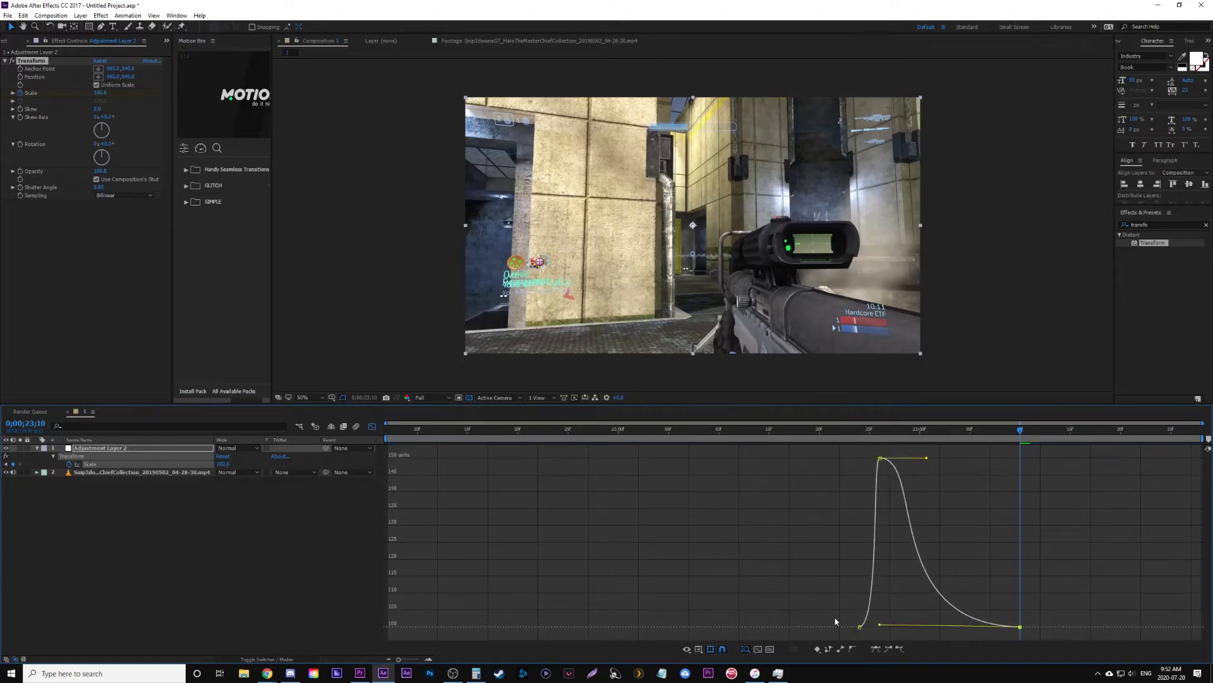
drag(926, 460, 905, 473)
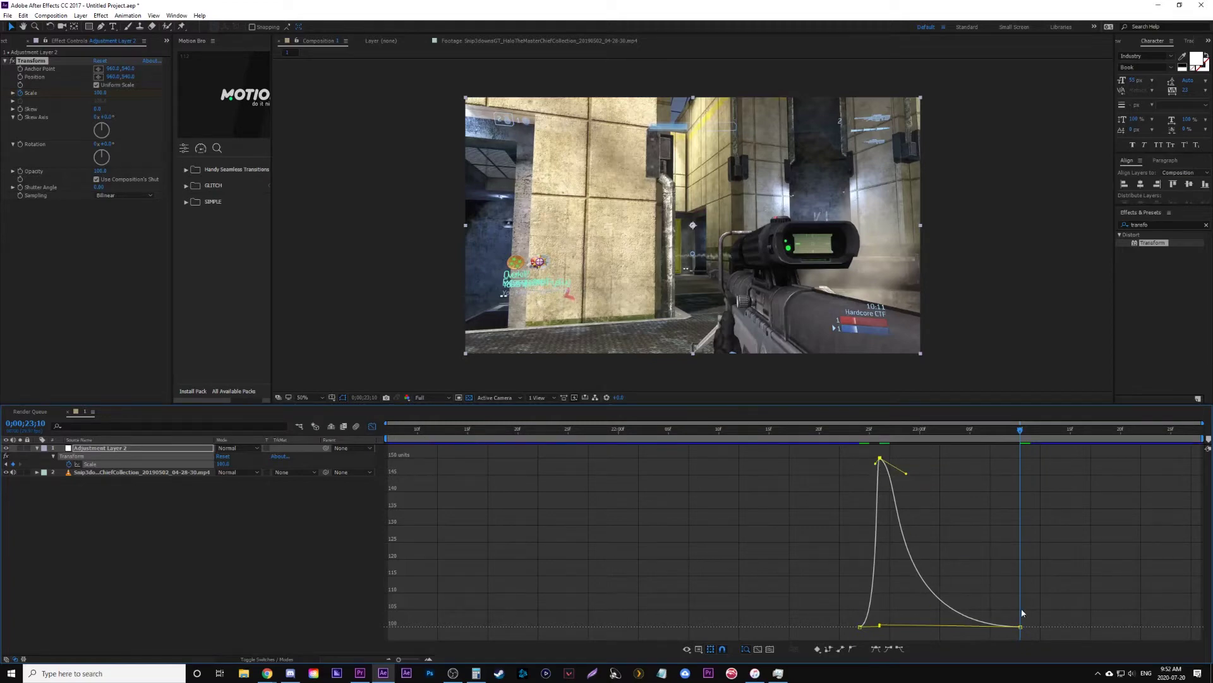
Step: Preview the scale punch from just before the shot in the layer view
click(372, 425)
click(789, 434)
key(space)
click(835, 436)
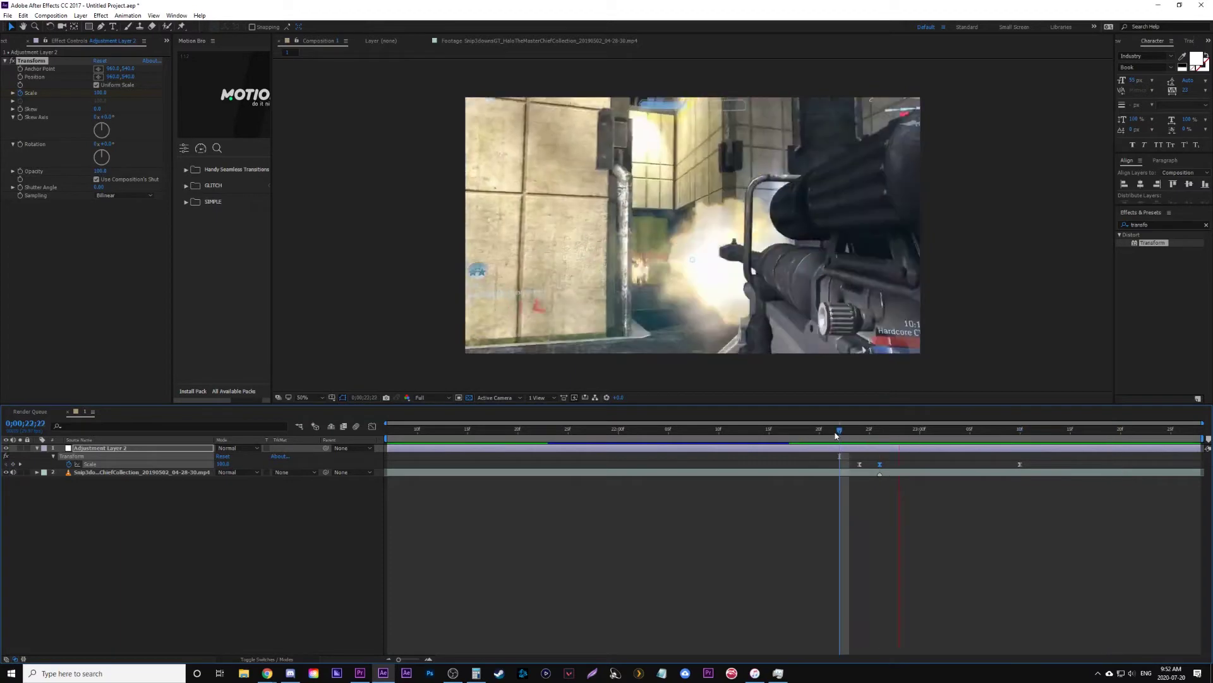
mouse_move(835, 436)
mouse_down()
mouse_move(720, 432)
mouse_move(860, 435)
mouse_up()
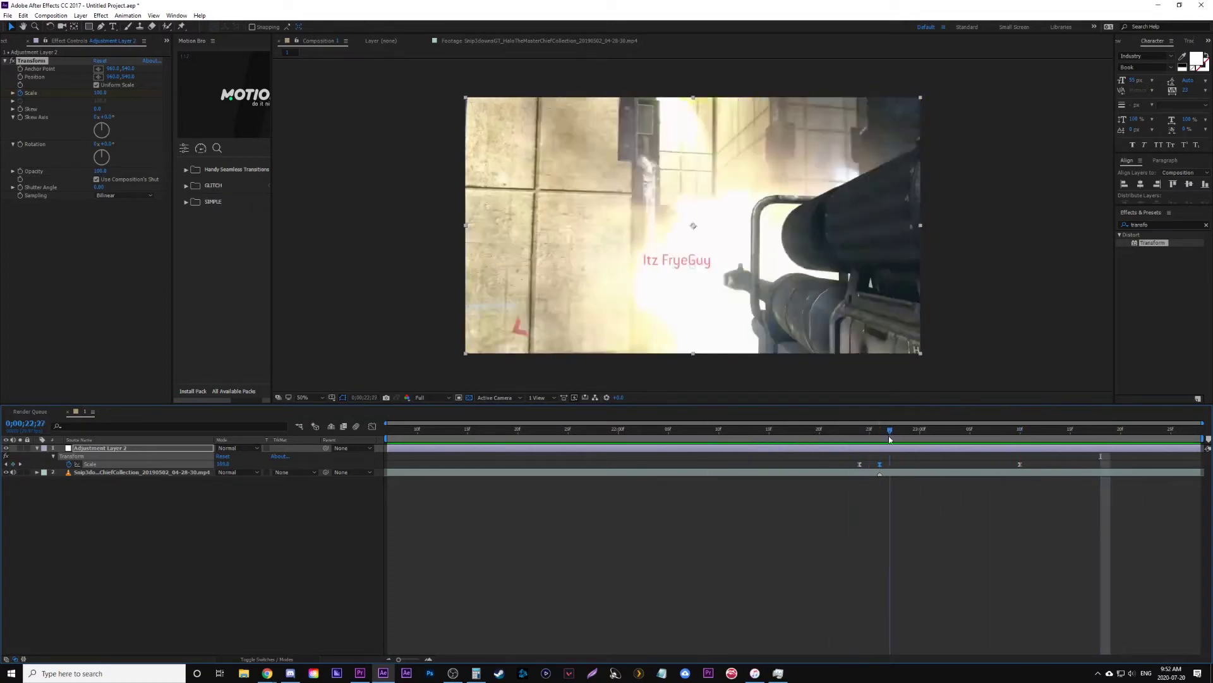
click(1185, 225)
text(wig)
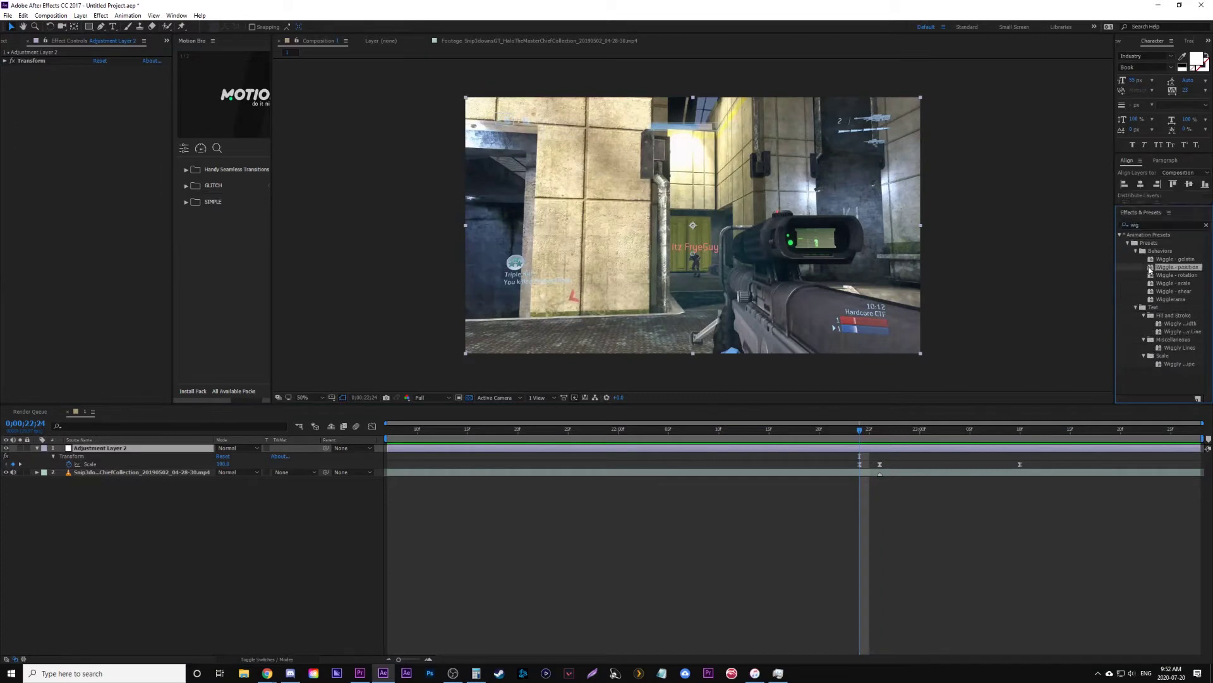
Step: Apply Wiggle - position and Wiggle - rotation presets, set both amounts to 0, and reveal expressions
drag(1147, 272, 100, 187)
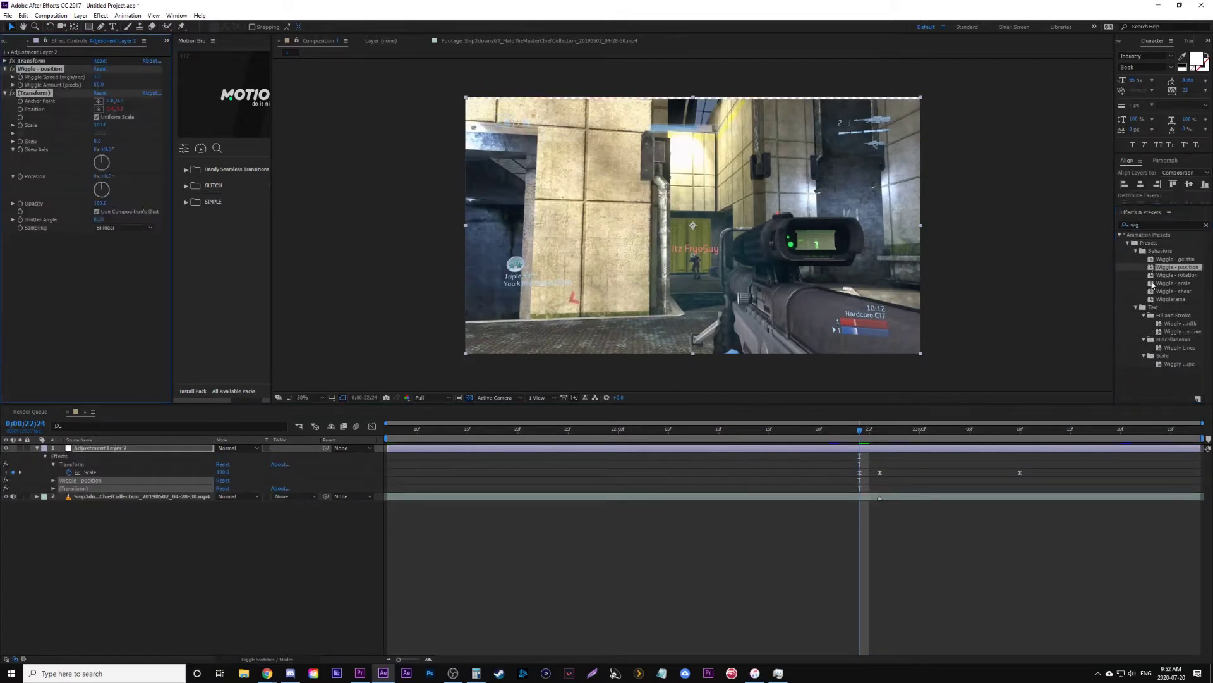
drag(1167, 275, 179, 329)
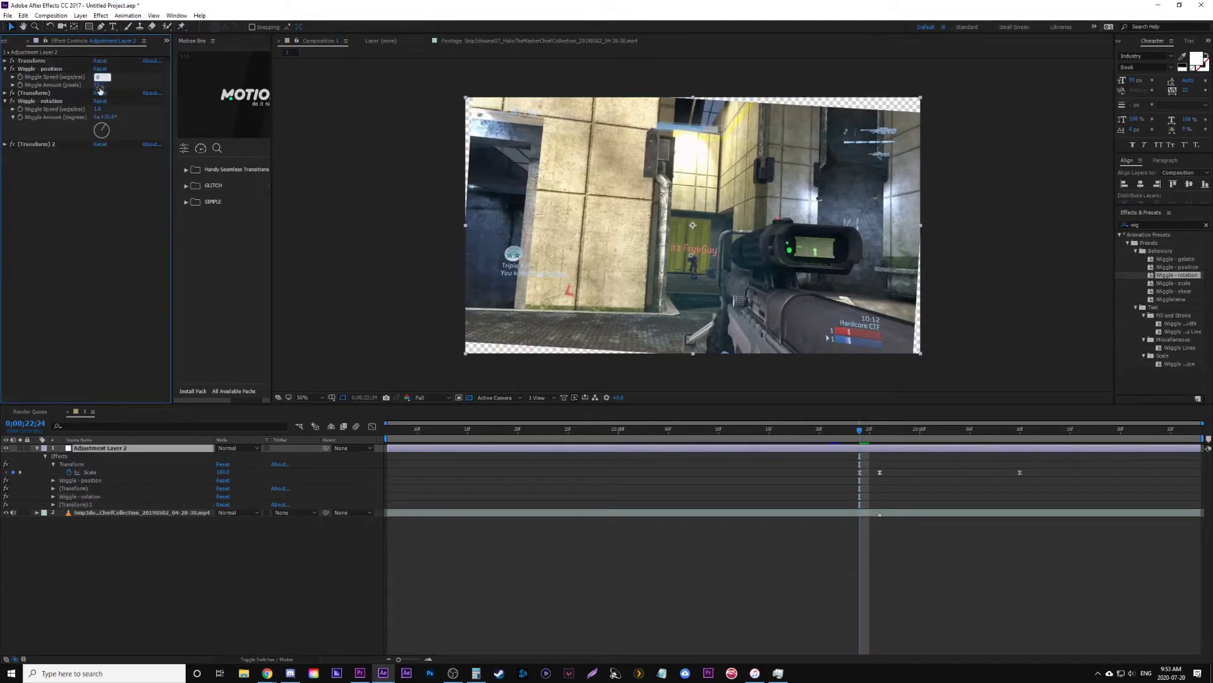
click(102, 85)
key(Return)
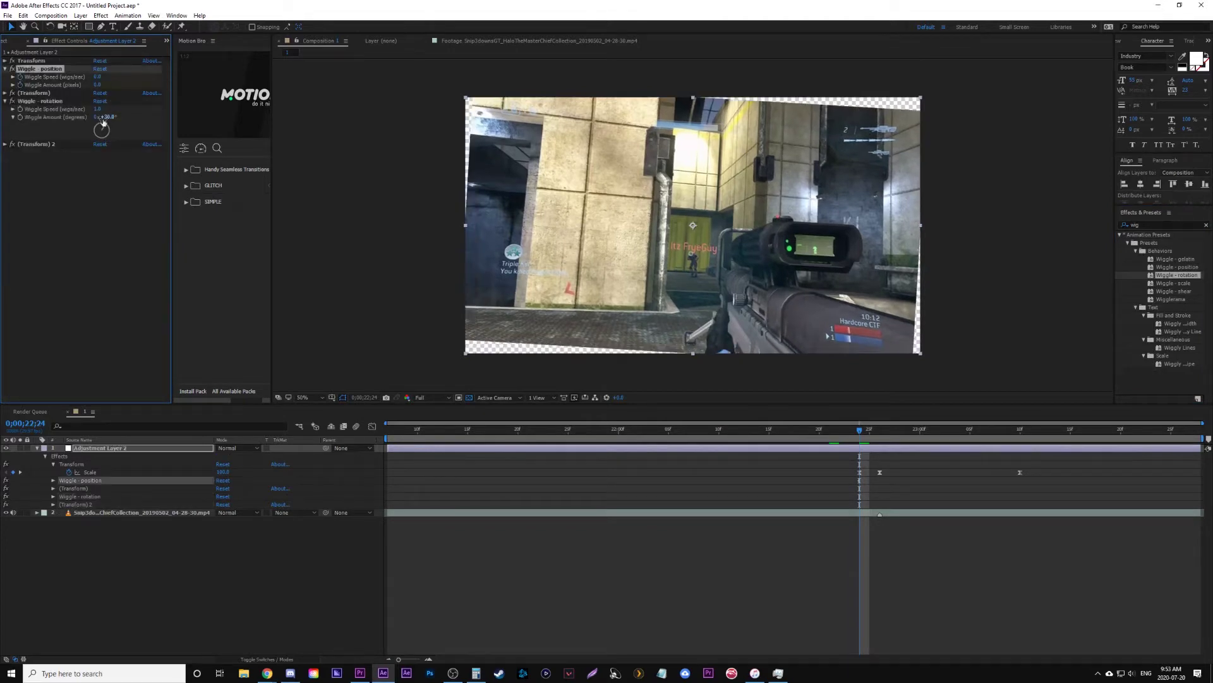
click(101, 109)
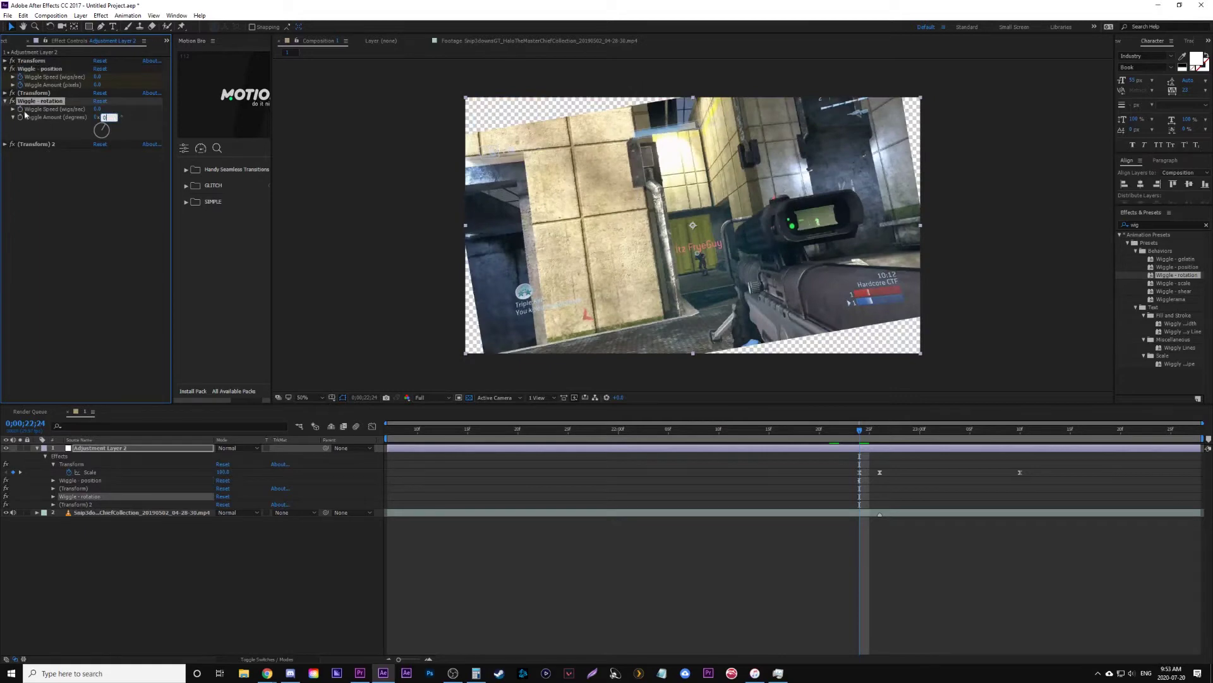
text(0)
key(Return)
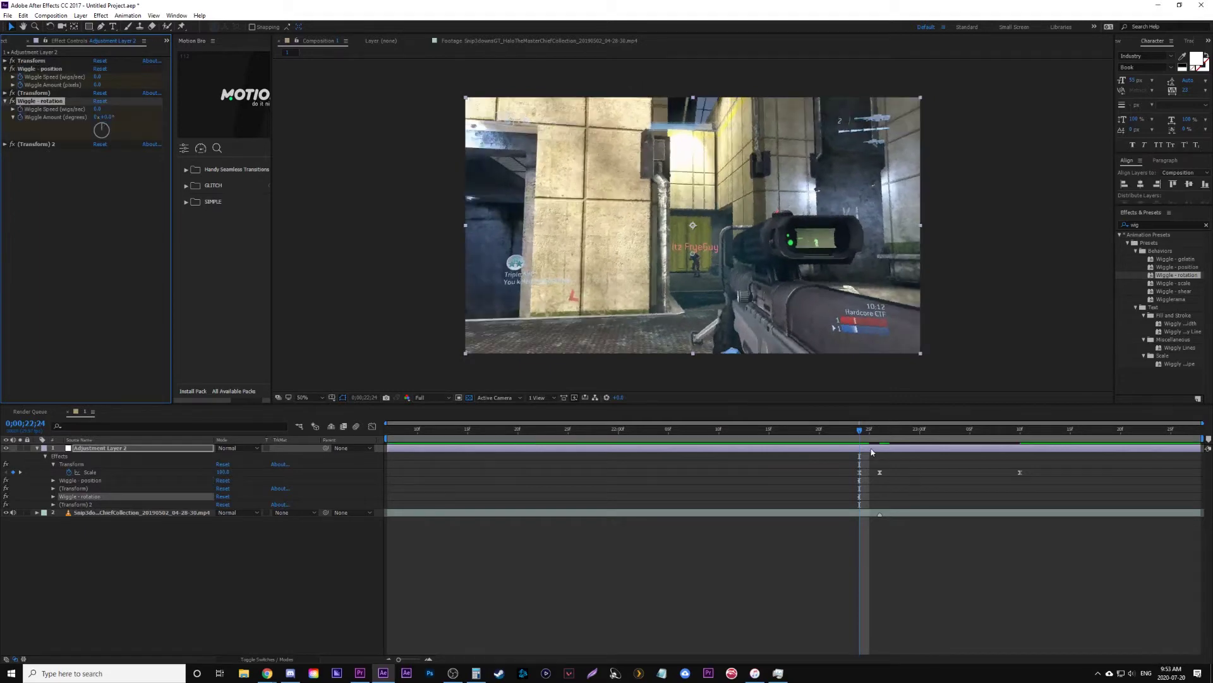
click(872, 452)
key(e)
key(e)
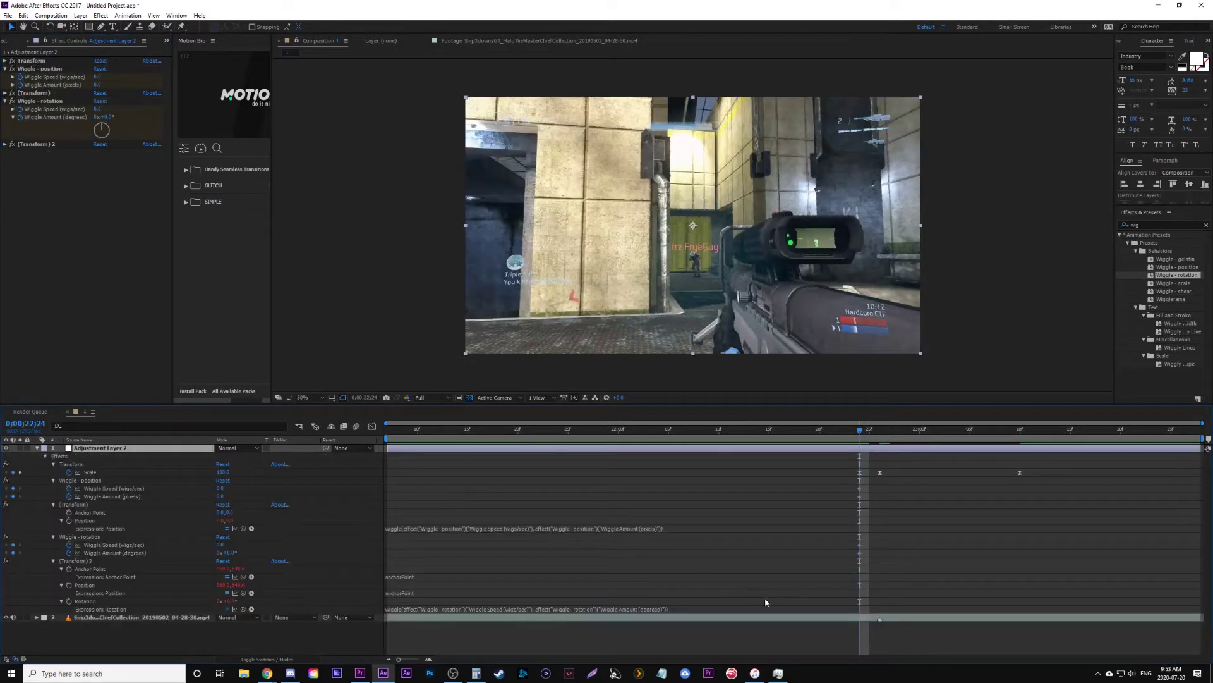
Step: At the 22;26 shot frame, keyframe nonzero position Wiggle Speed and Wiggle Amount
click(763, 641)
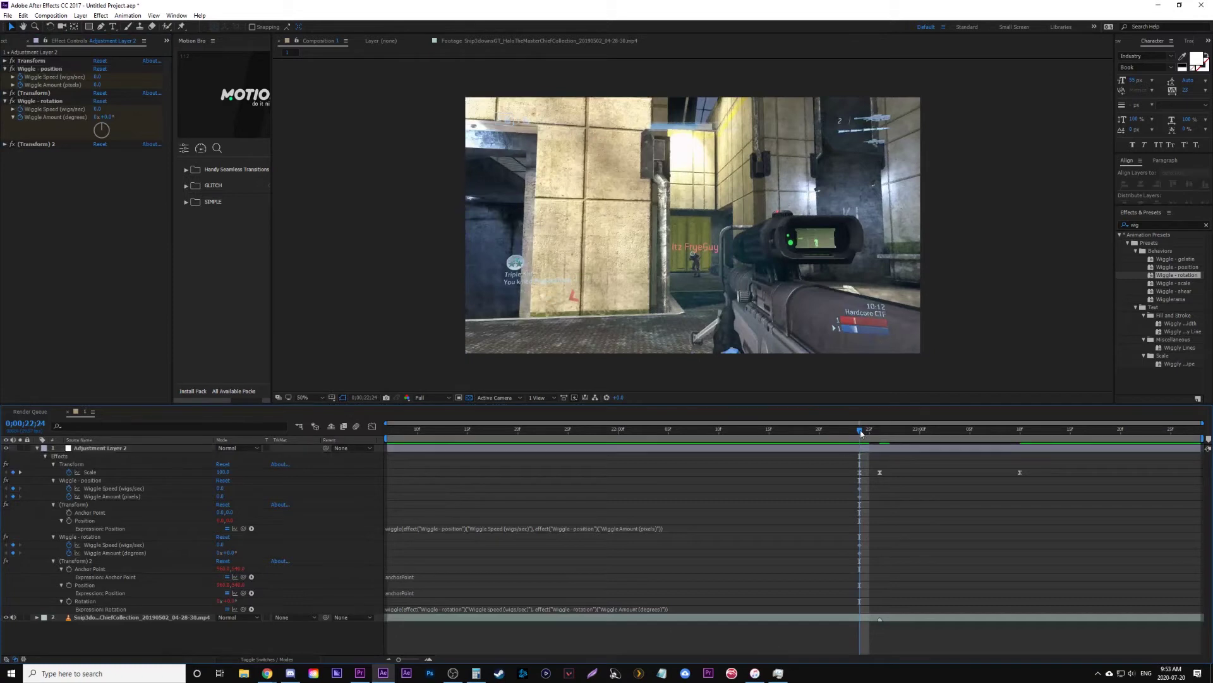
drag(860, 431, 883, 432)
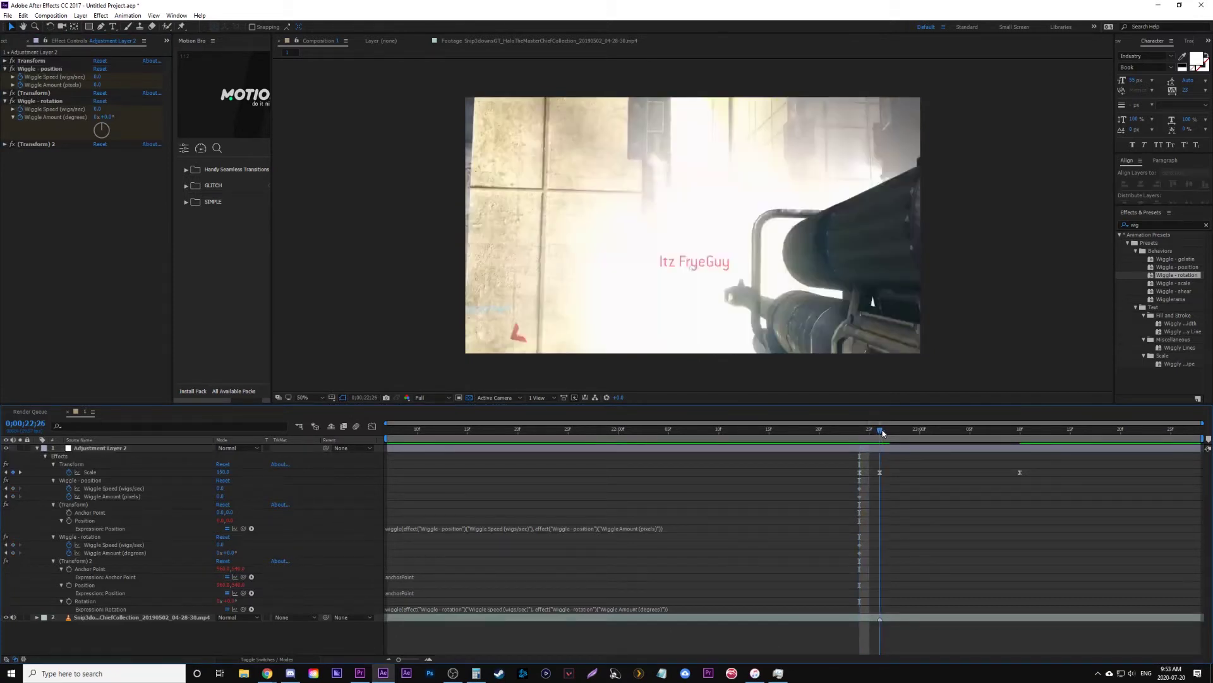
click(225, 488)
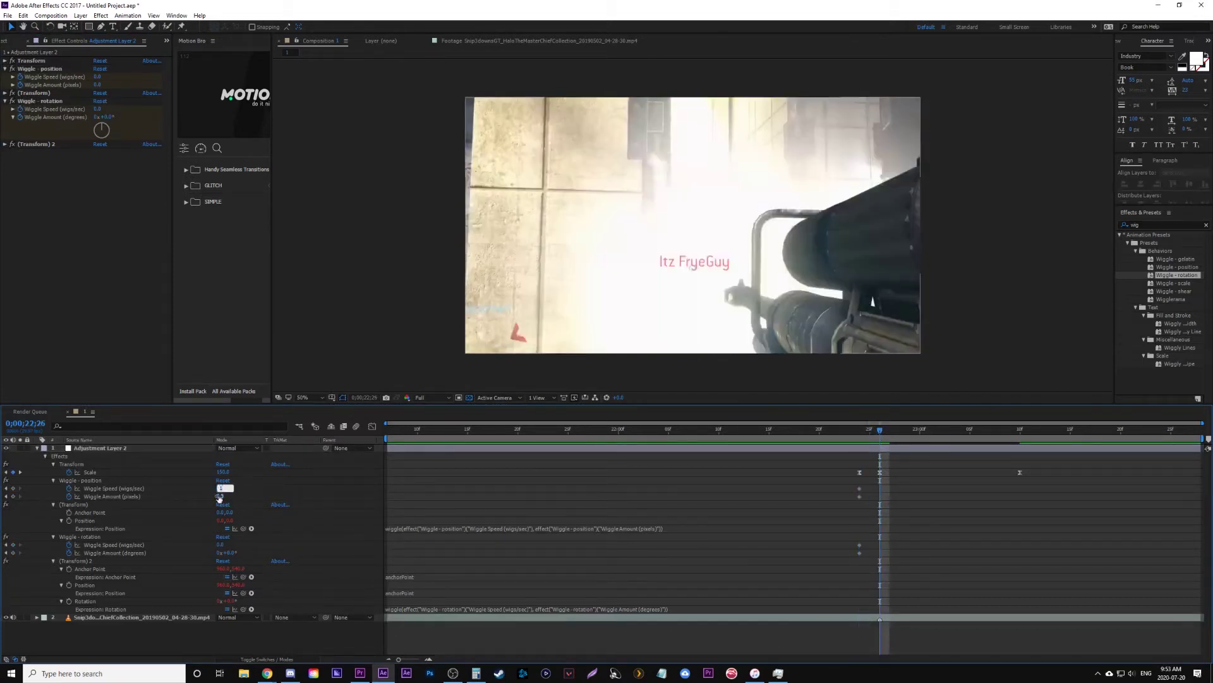
key(Return)
click(226, 496)
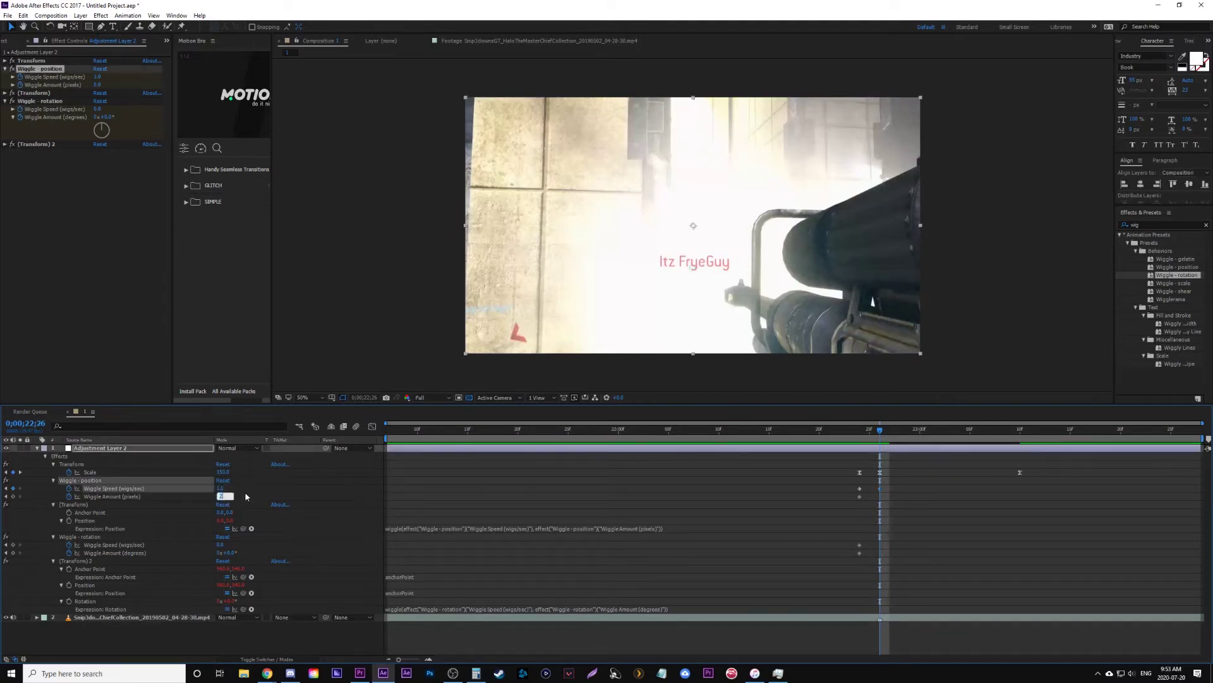
key(Return)
Step: Keyframe nonzero rotation Wiggle Speed and Wiggle Amount on the same frame
click(226, 545)
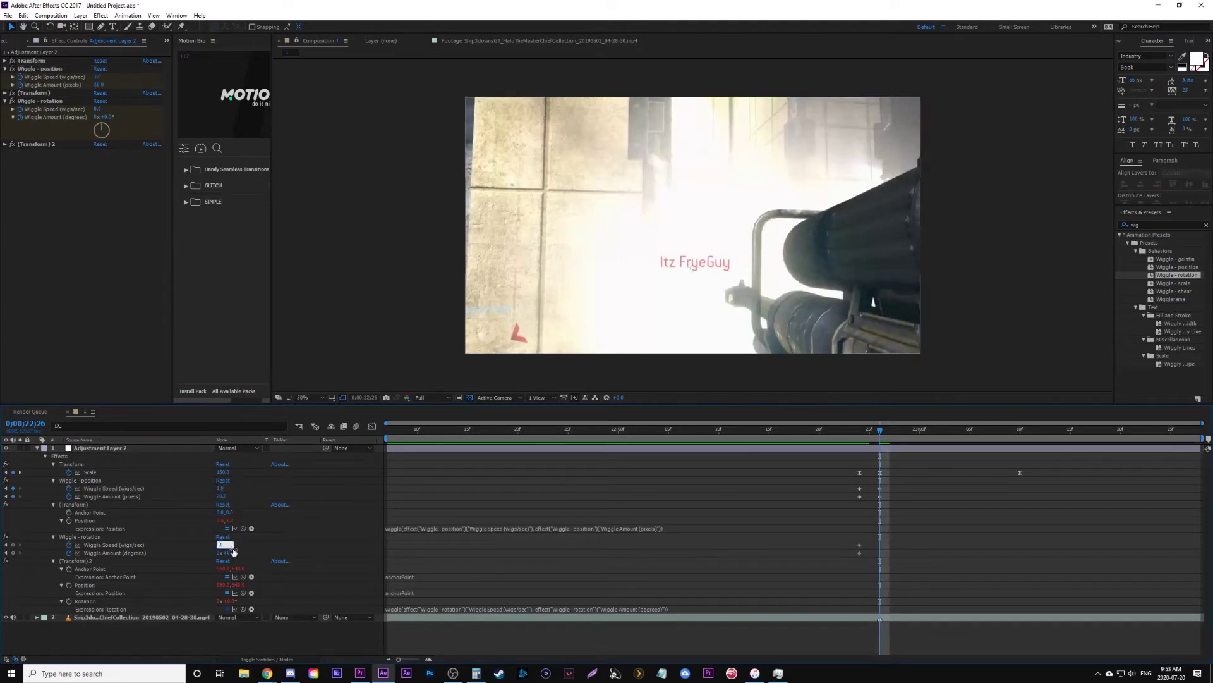
key(Return)
click(229, 552)
key(Return)
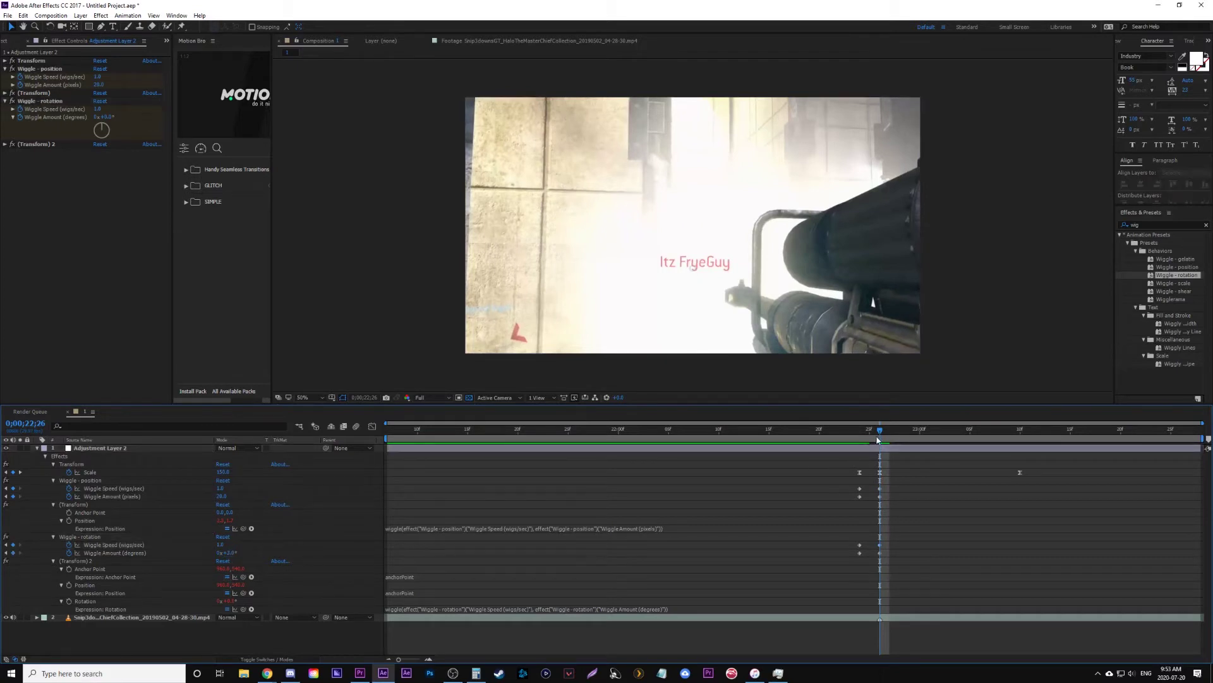
Step: At 23;07, keyframe the rotation wiggle value to zero and preview the shake
drag(880, 433, 986, 439)
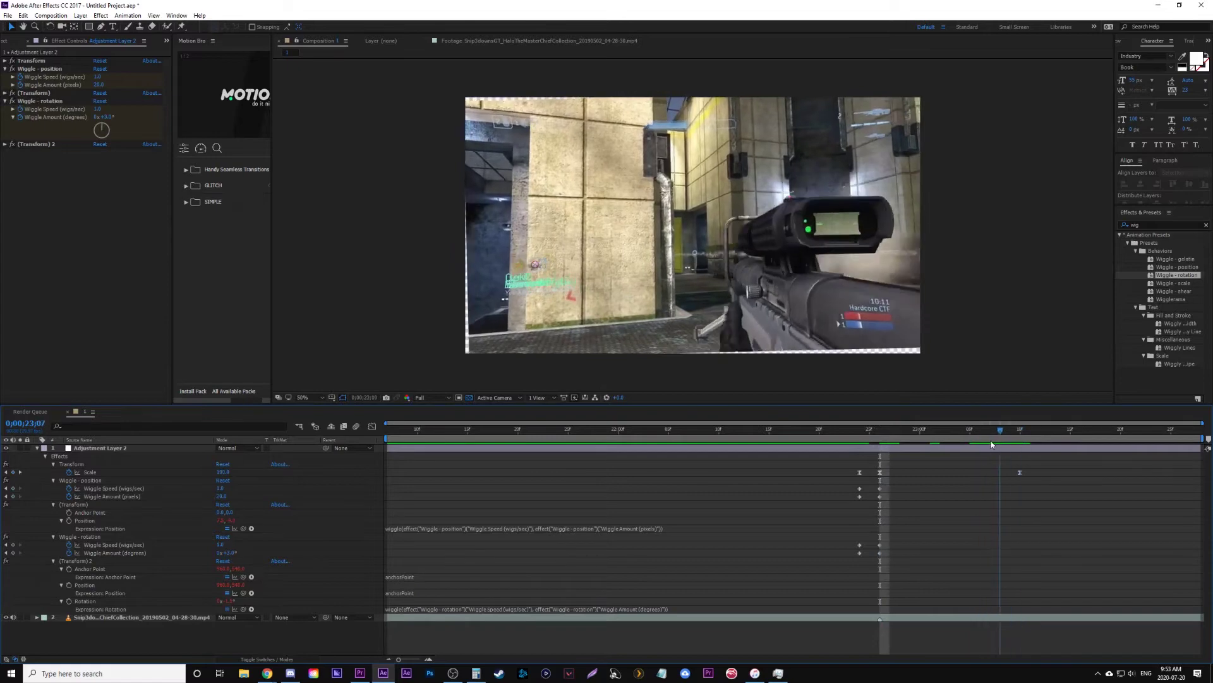
drag(986, 439, 989, 440)
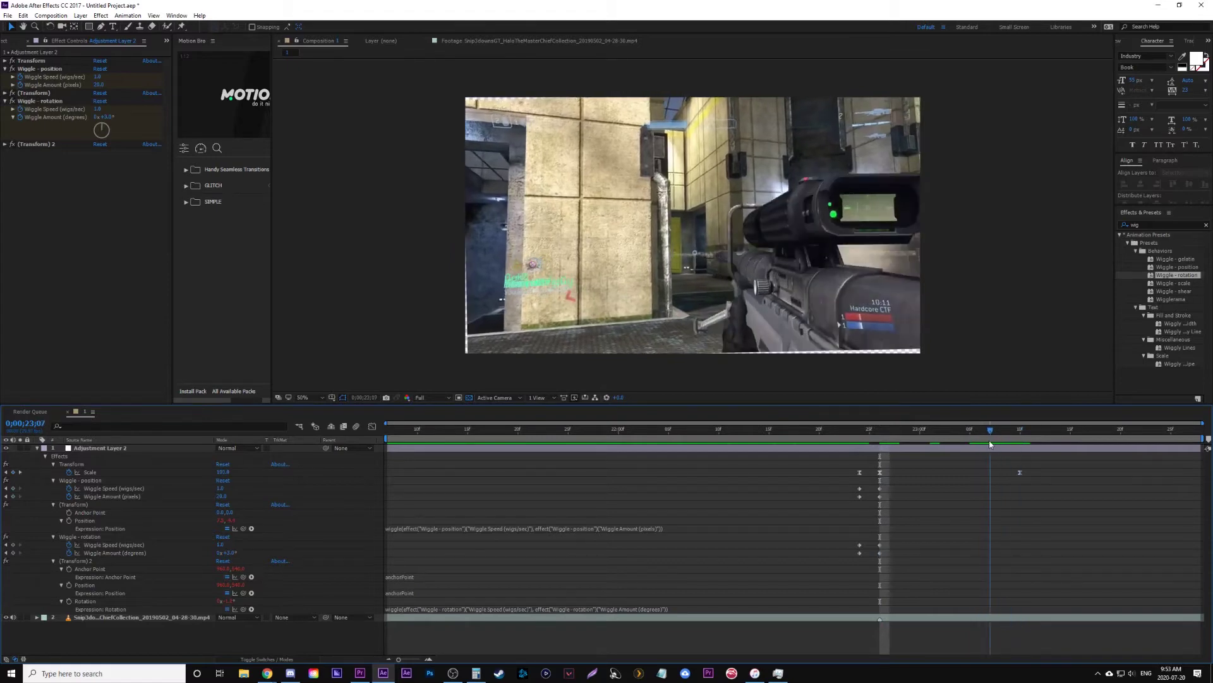
click(226, 552)
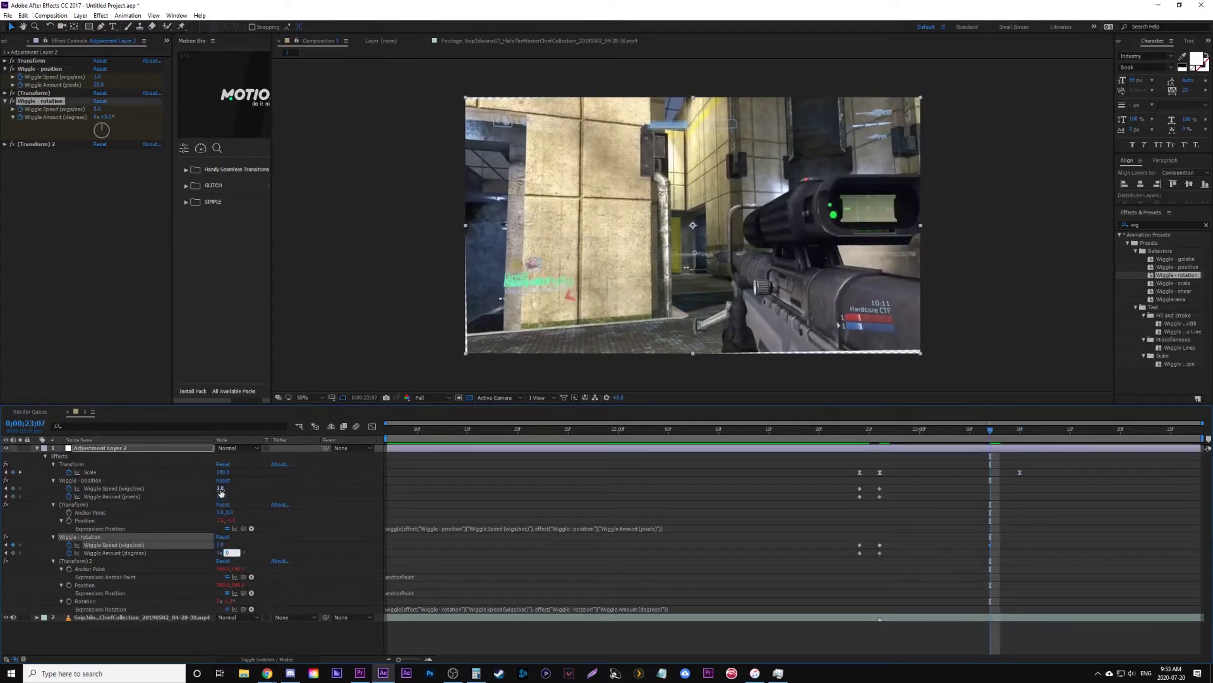
key(Return)
key(space)
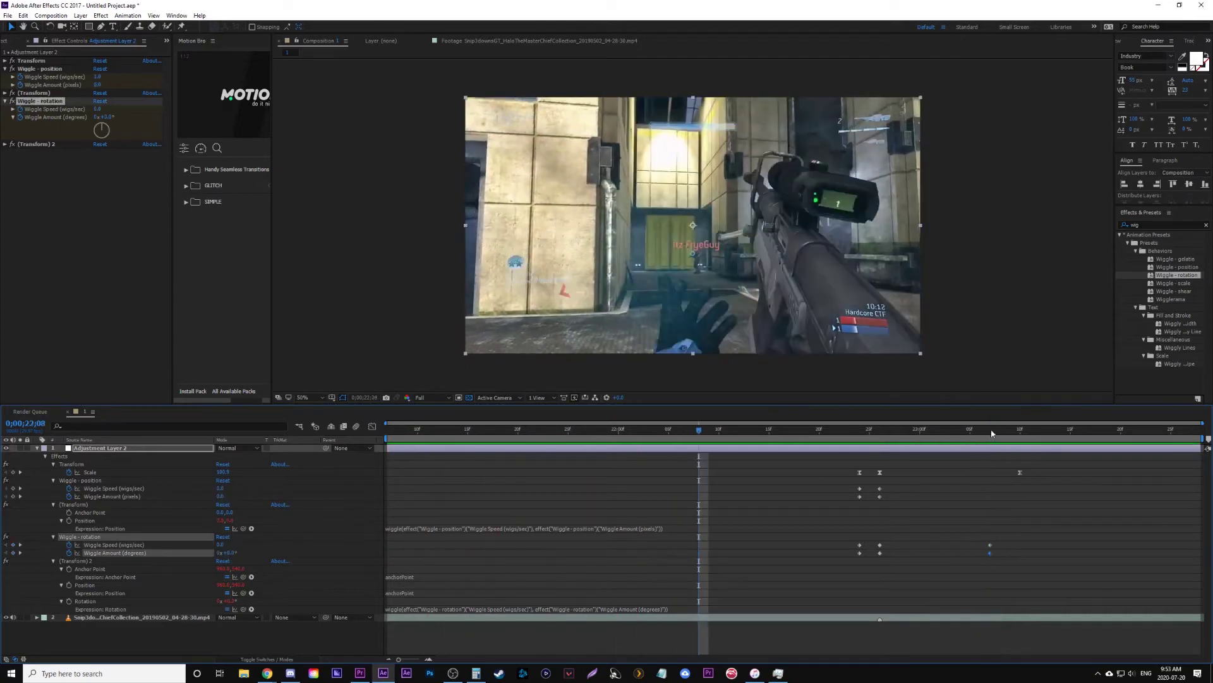
Step: Keyframe position Wiggle Speed to zero at 23;07 and marquee-select the wiggle keyframes
click(993, 434)
click(221, 488)
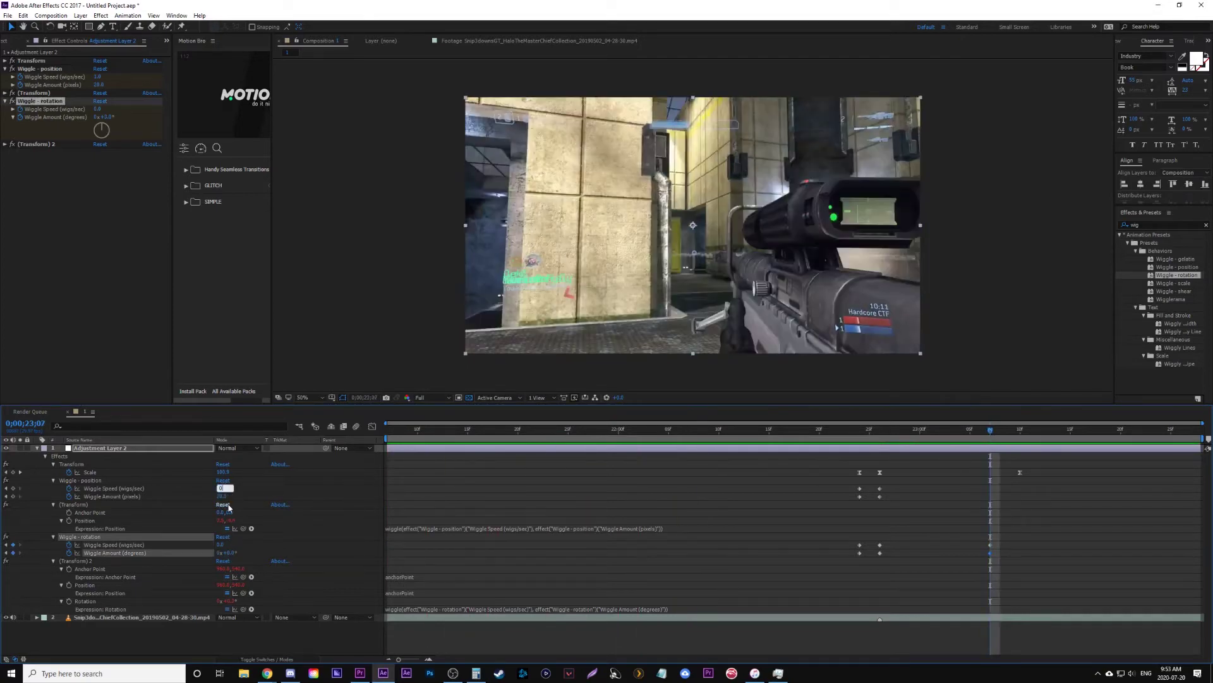
key(Return)
drag(818, 482, 1005, 561)
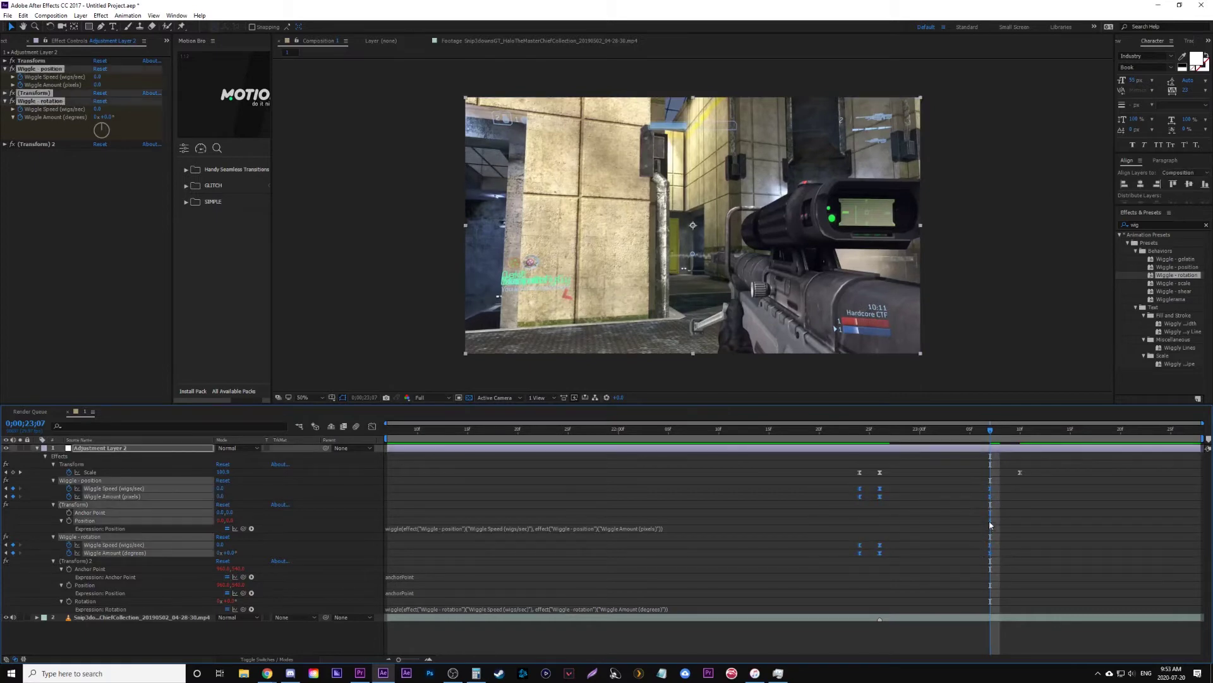
click(819, 432)
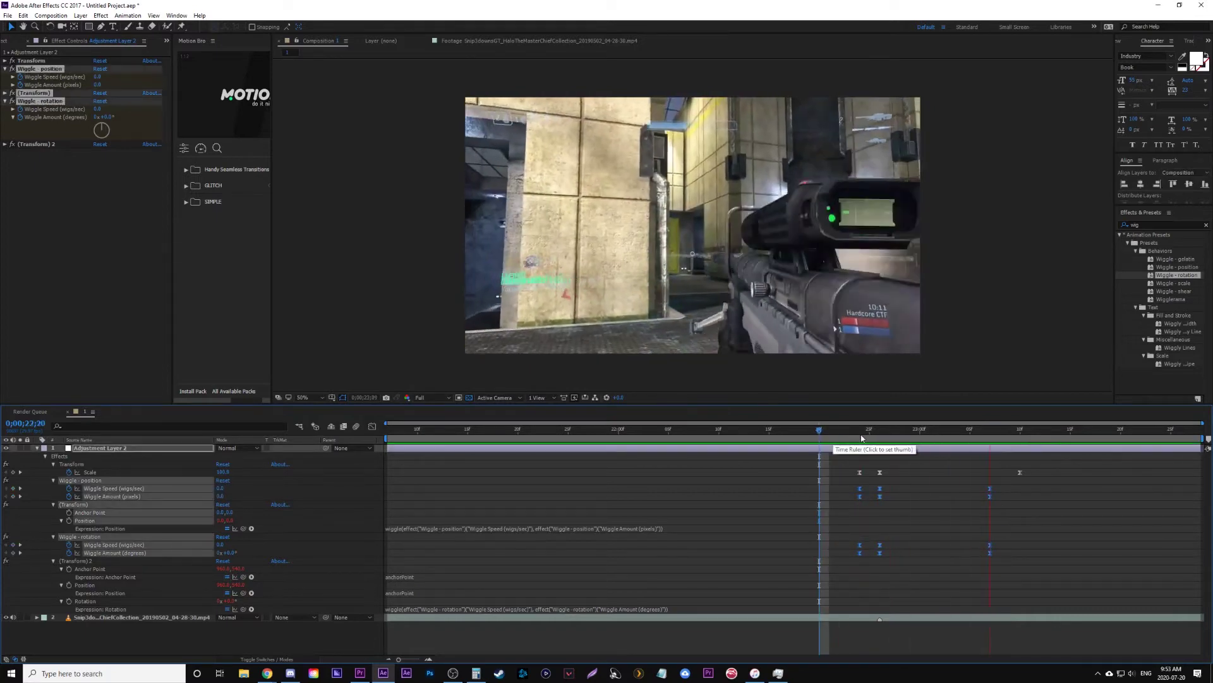
Step: Shift the shake's ending keyframes slightly earlier and preview it from 22;14
click(1034, 432)
click(801, 432)
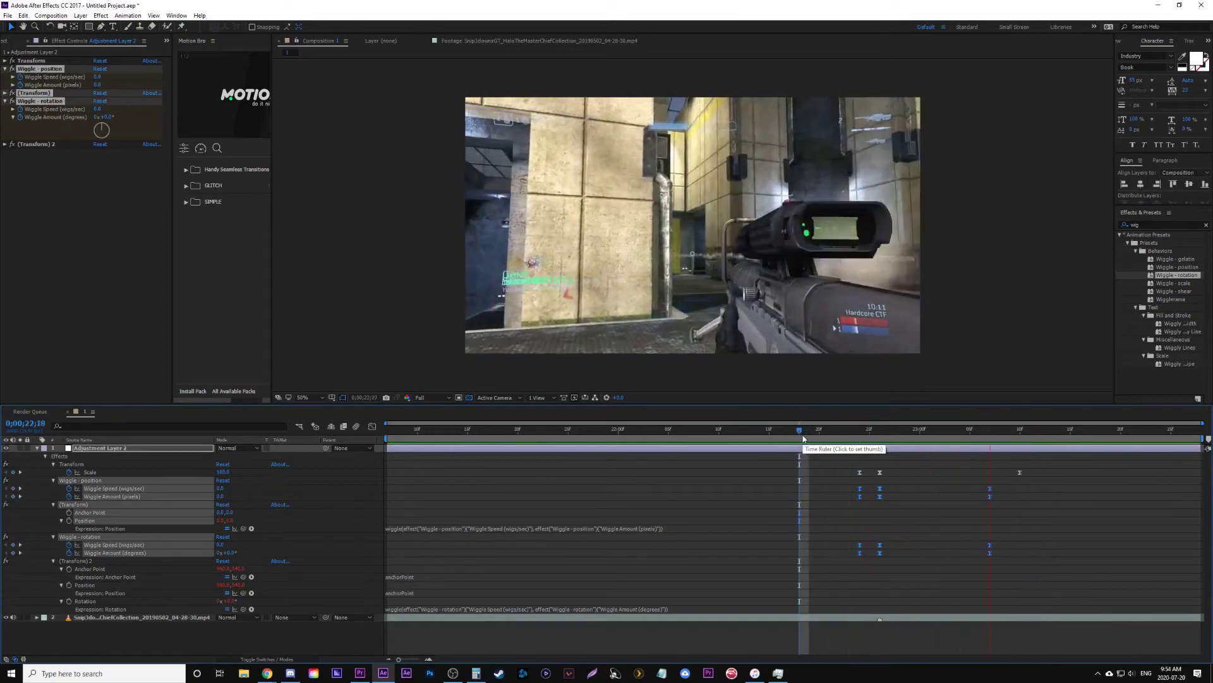
key(space)
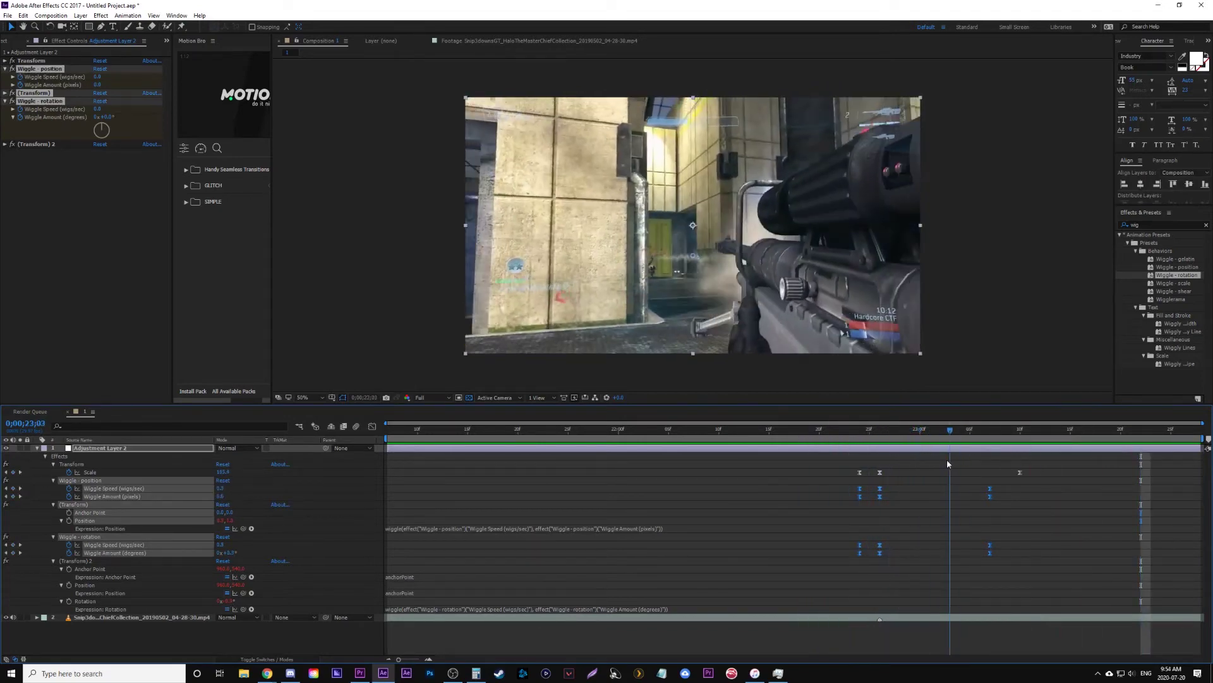
mouse_move(970, 474)
mouse_down()
mouse_move(991, 553)
mouse_move(965, 554)
mouse_up()
click(761, 431)
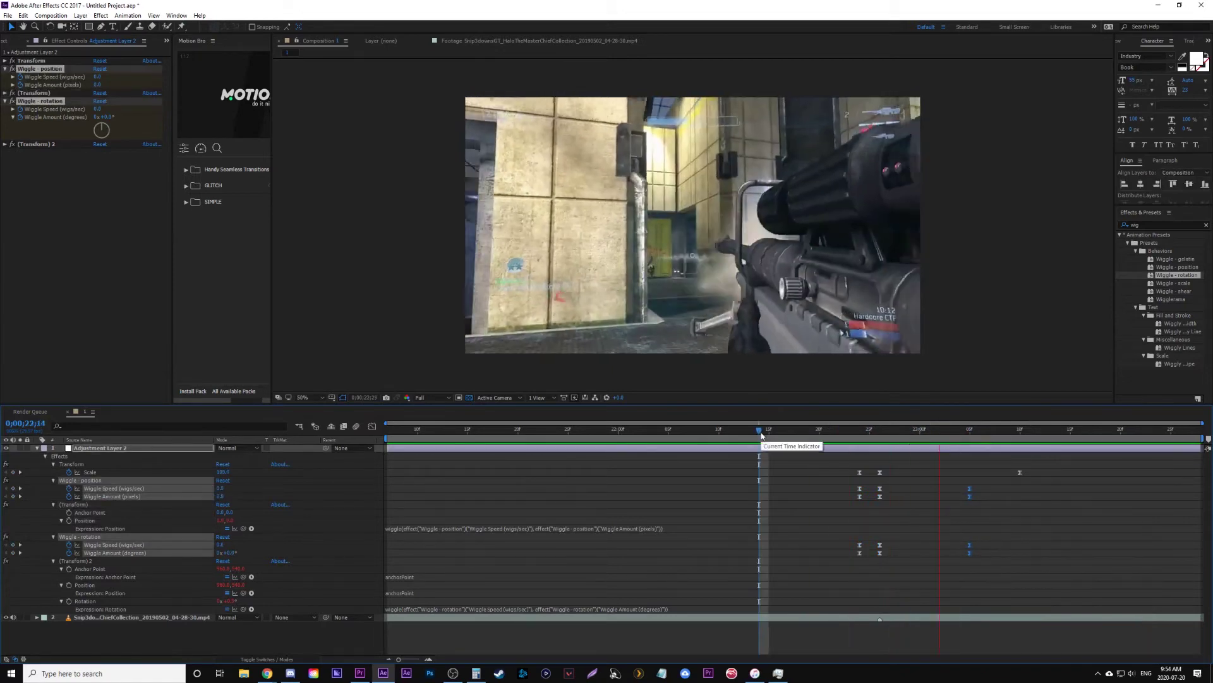
key(space)
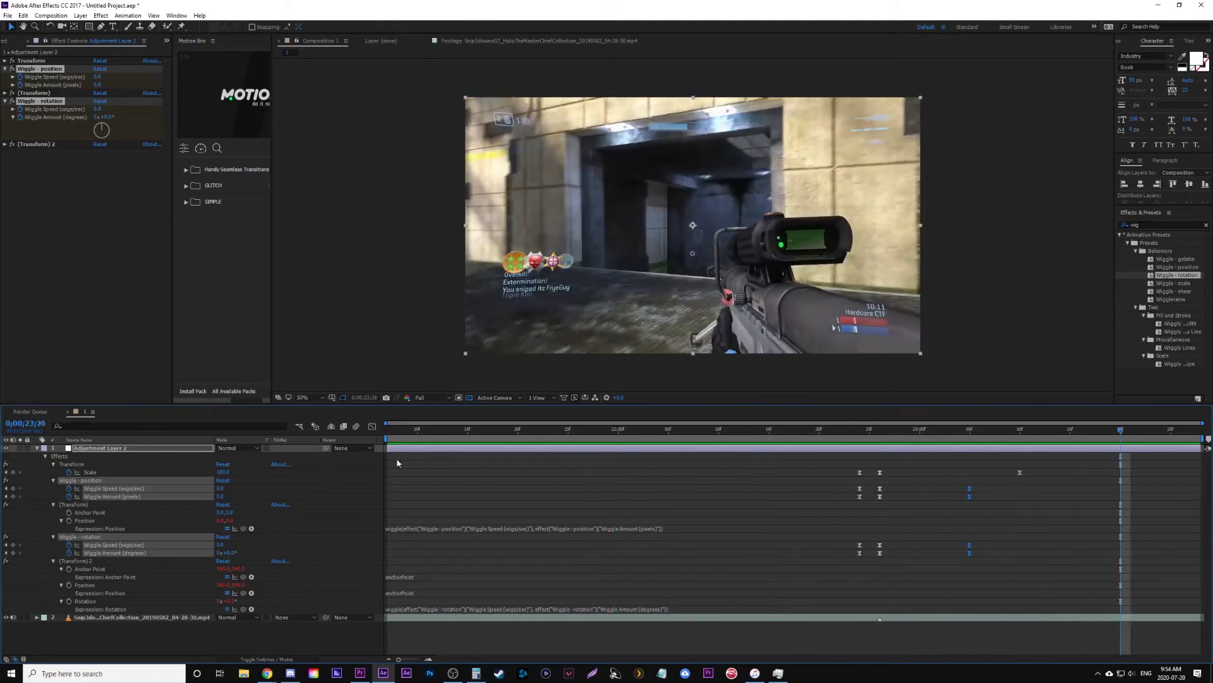
Step: Collapse the wiggle and Transform effect groups in the timeline
click(55, 481)
click(53, 487)
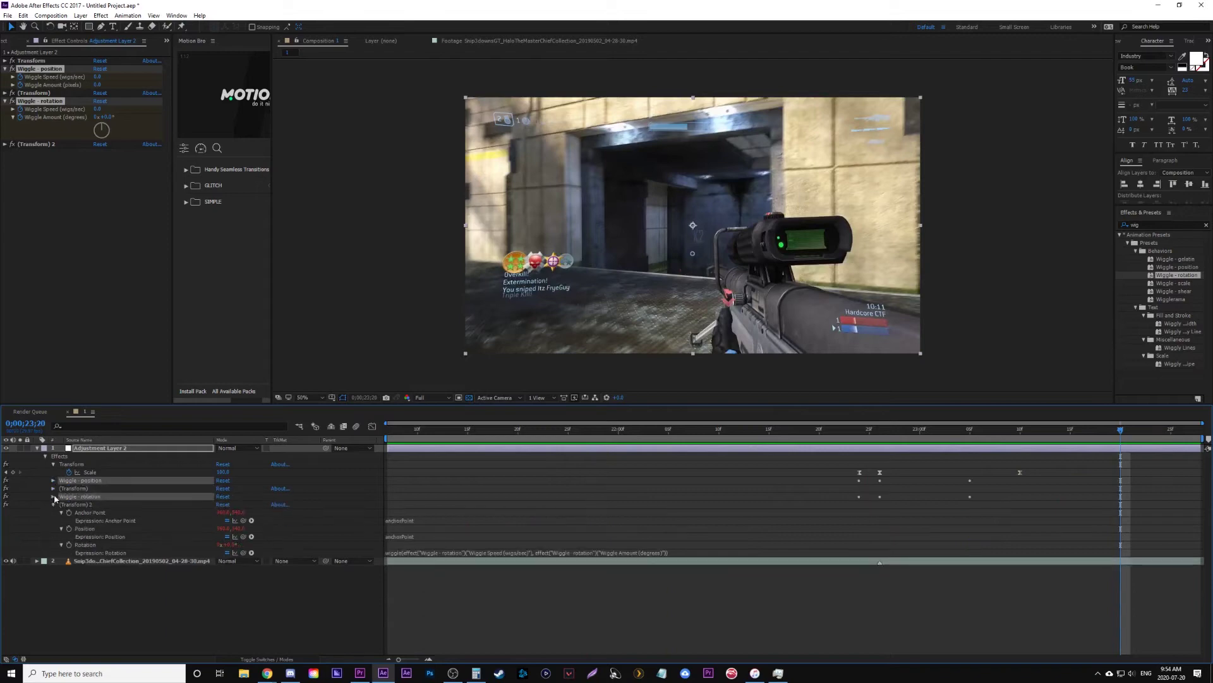
click(53, 508)
Step: Apply Fast Blur (Legacy) to the adjustment layer with Repeat Edge Pixels enabled
click(57, 245)
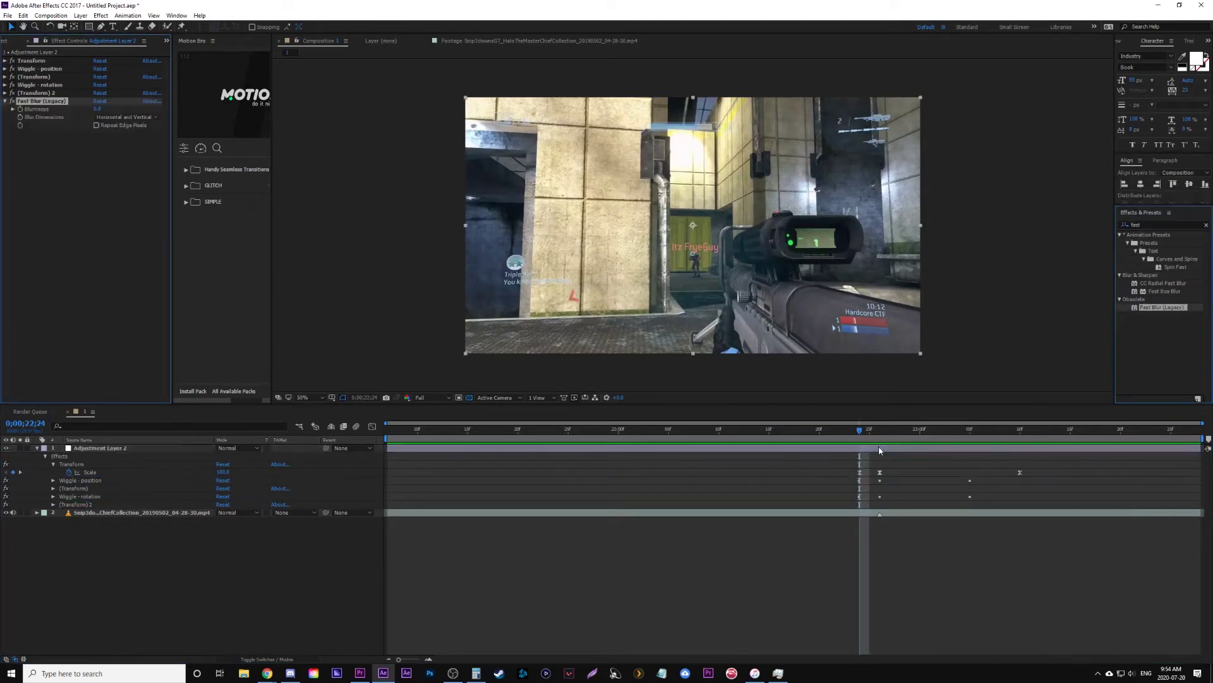
drag(1135, 308, 878, 448)
click(96, 125)
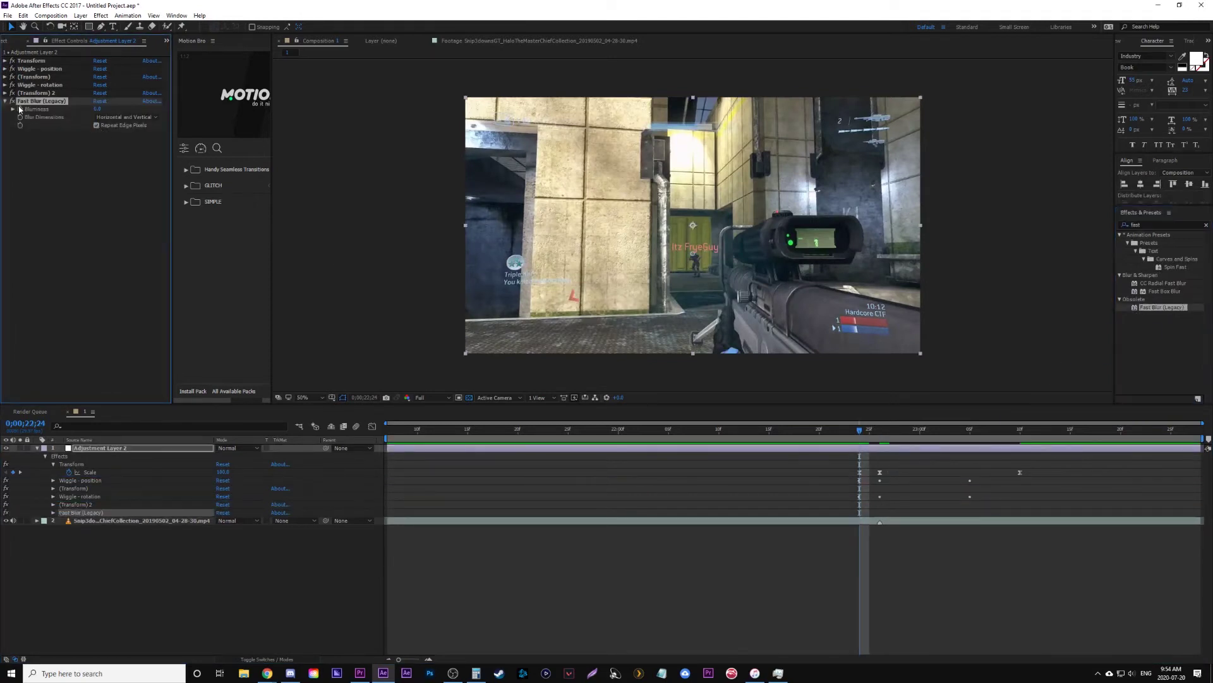
click(879, 432)
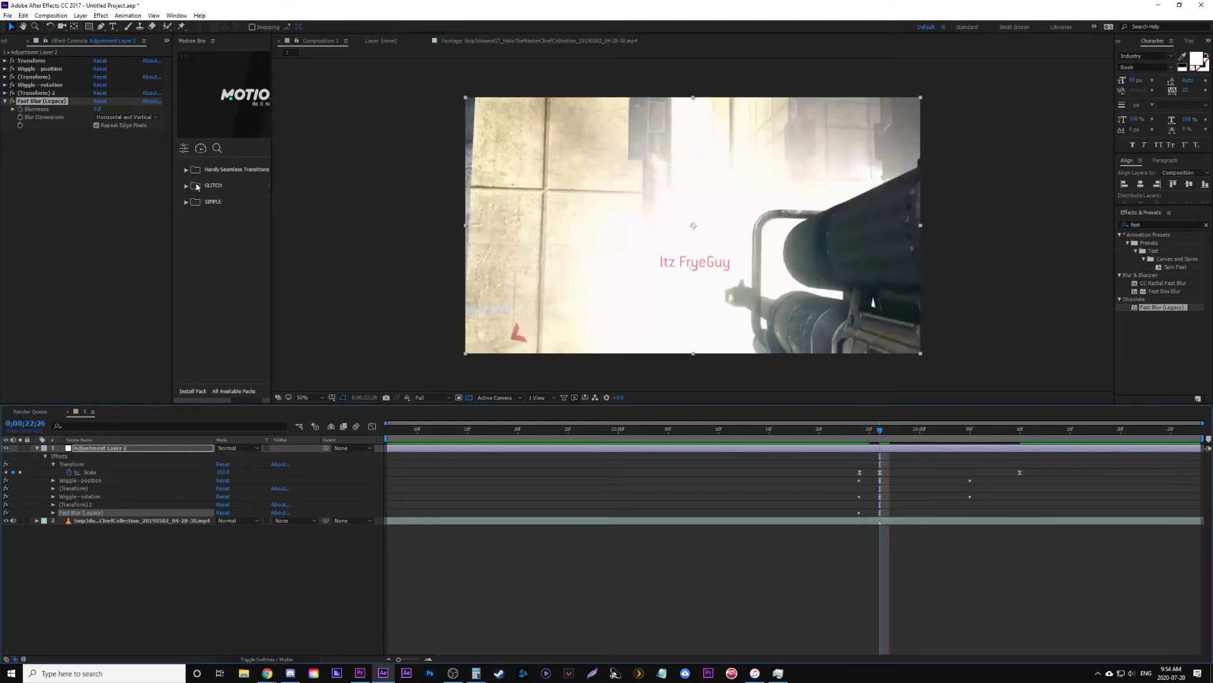
Step: Keyframe Blurriness to spike at the shot and return to 0.0, easing with F9 and a steep falloff
click(102, 110)
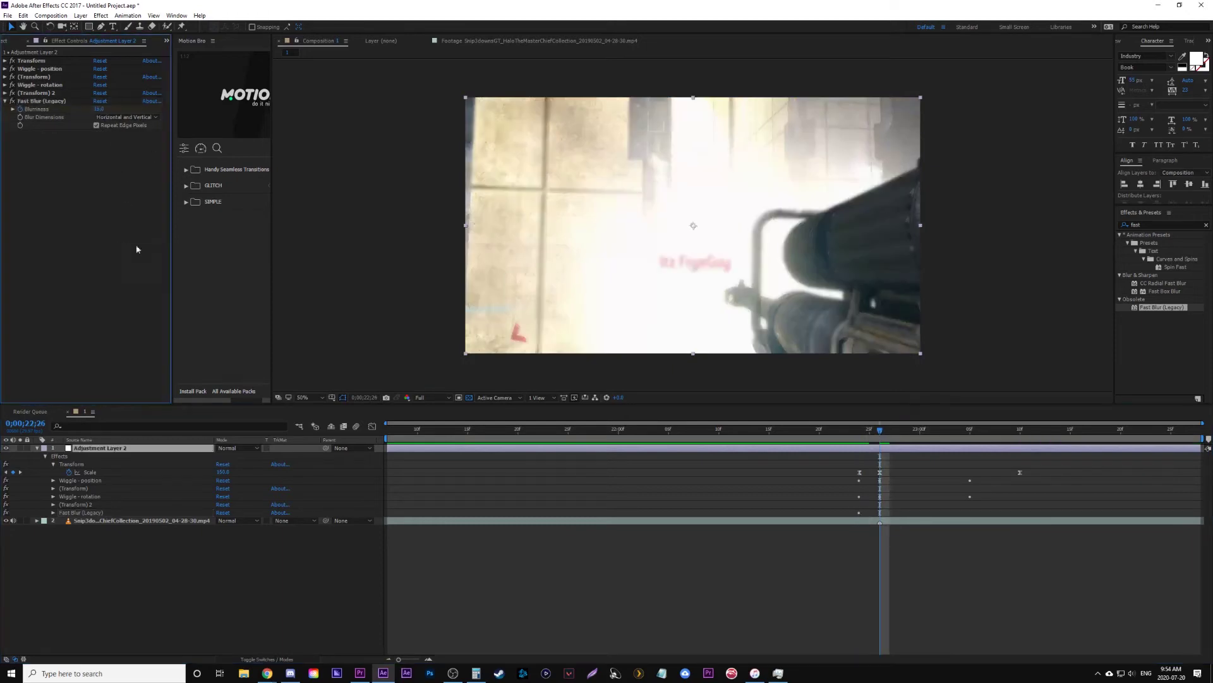
key(k)
key(Return)
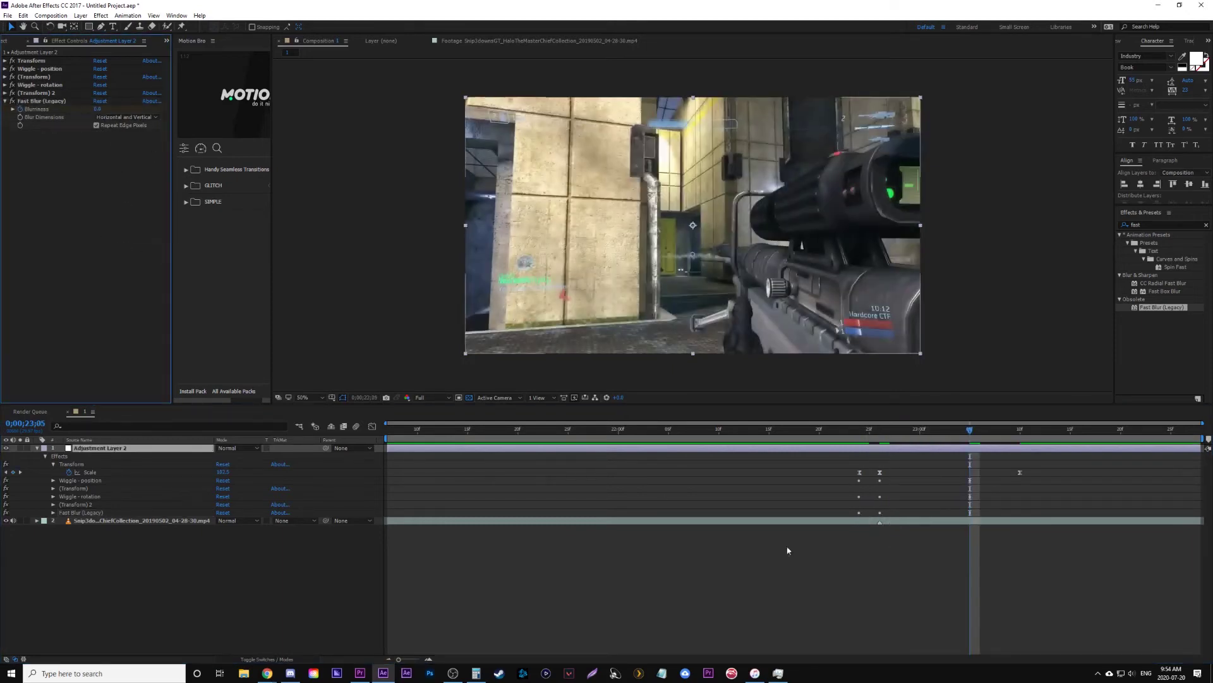
drag(813, 509, 1004, 535)
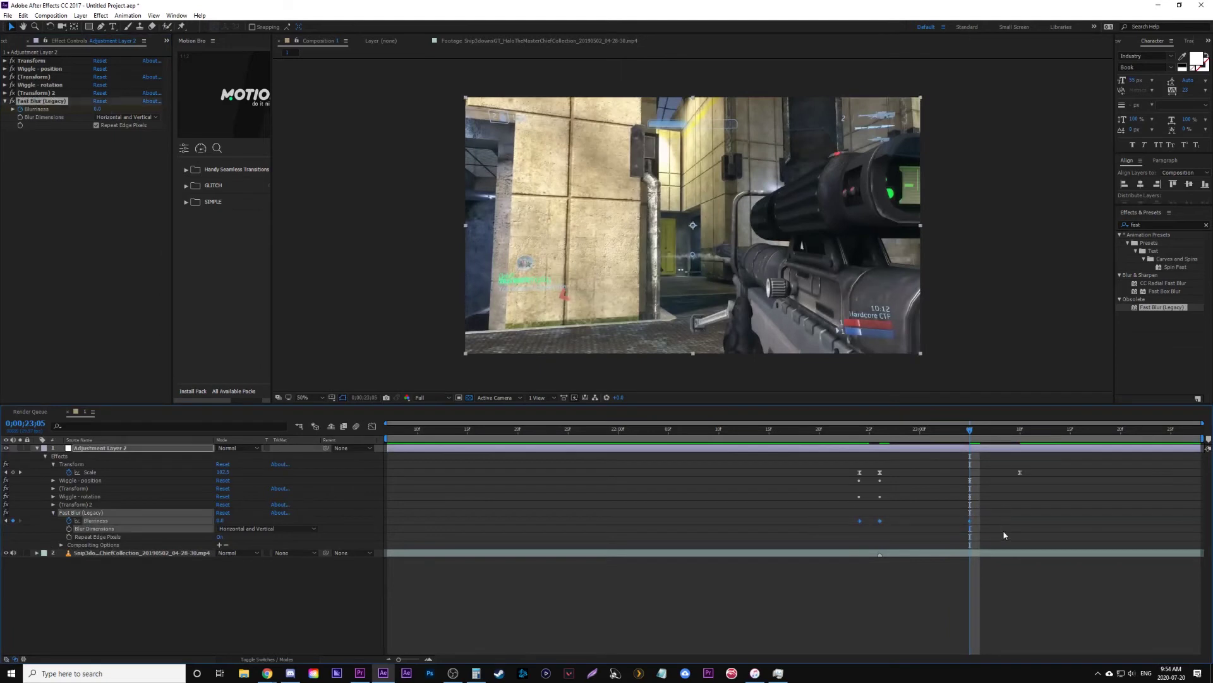
click(370, 428)
key(ctrl+a)
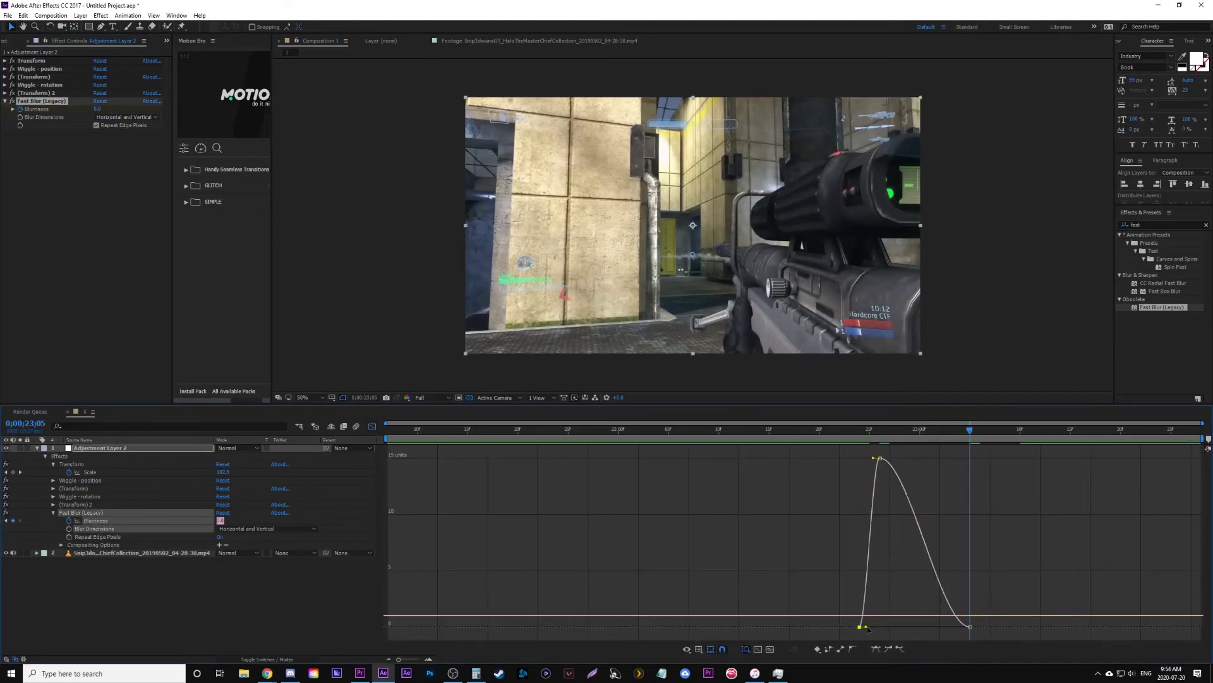
key(F9)
drag(940, 627, 880, 621)
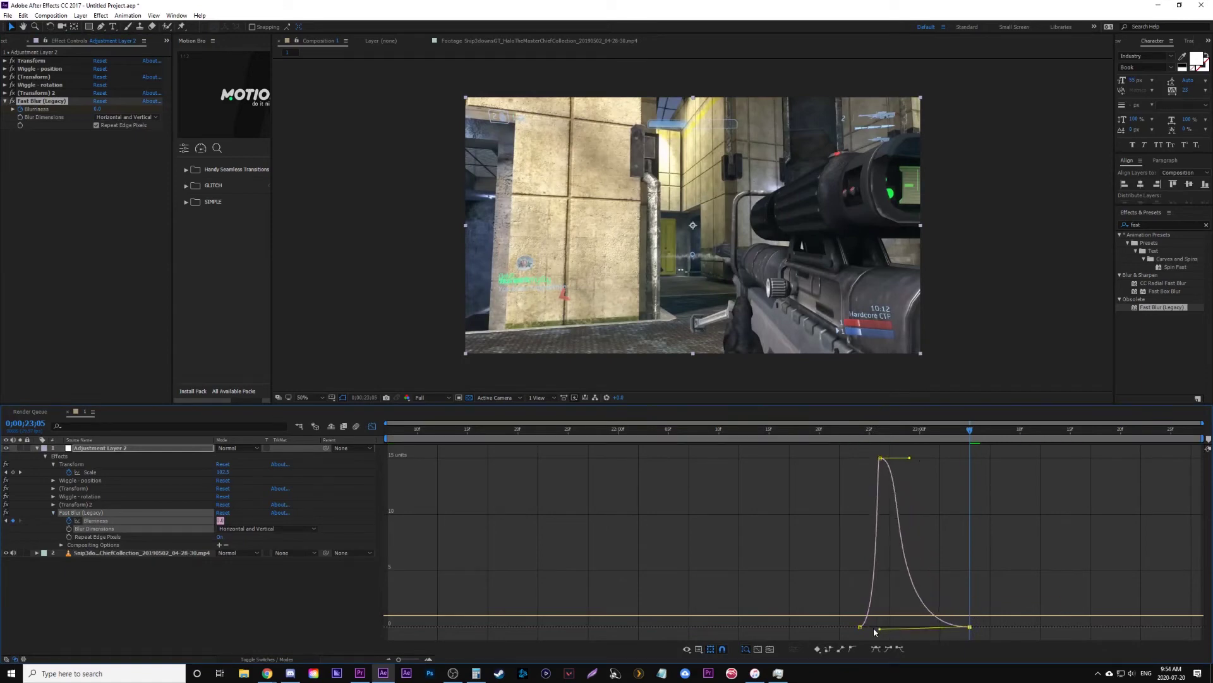
Step: Keyframe a Brightness flash at the shot fading to zero, shaped in the Graph Editor
key(shift+F3)
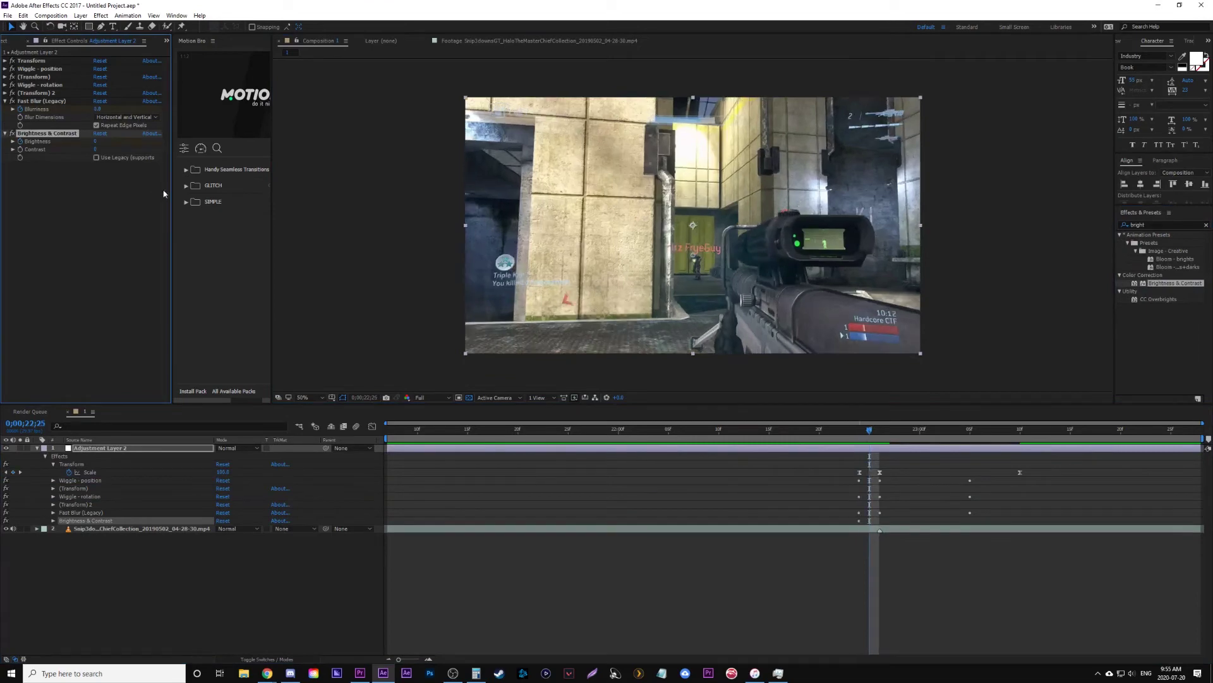
click(133, 230)
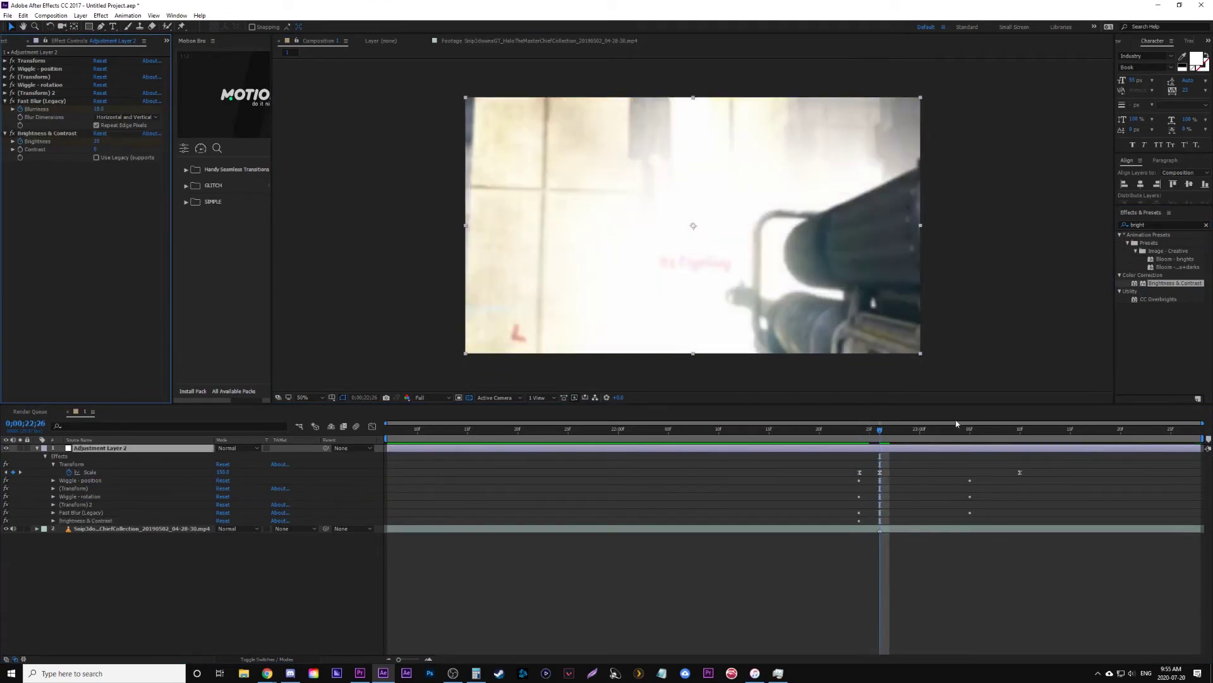
click(965, 426)
key(shift+F3)
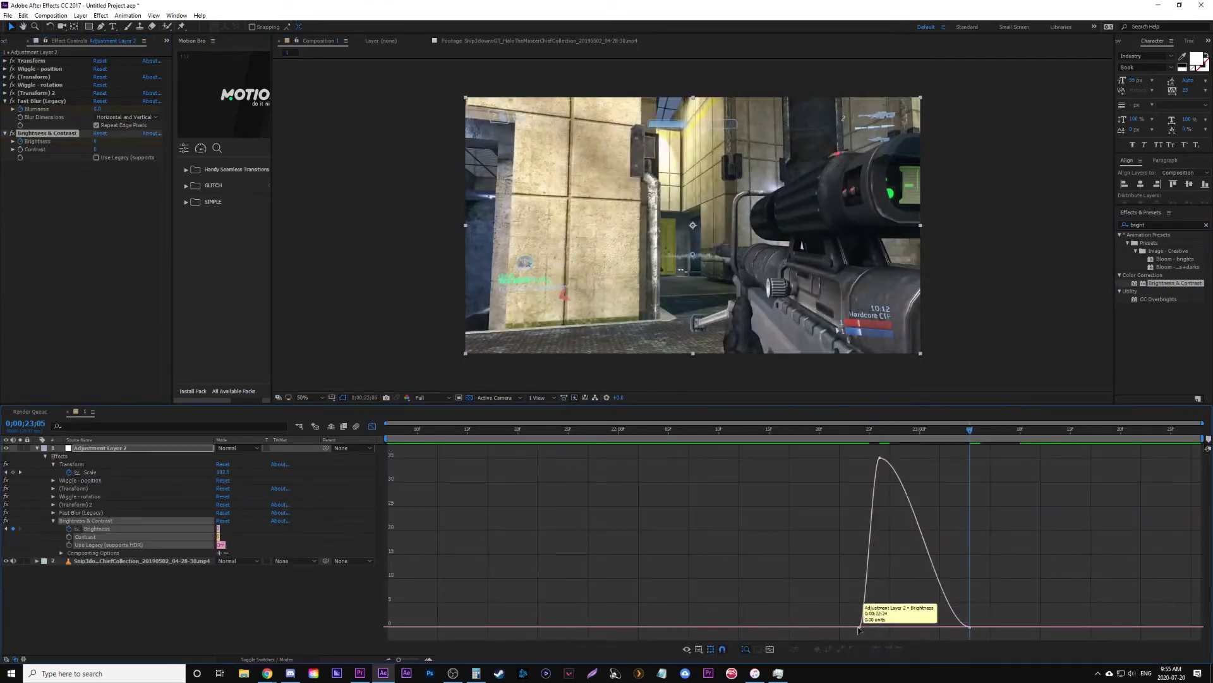
key(shift+F3)
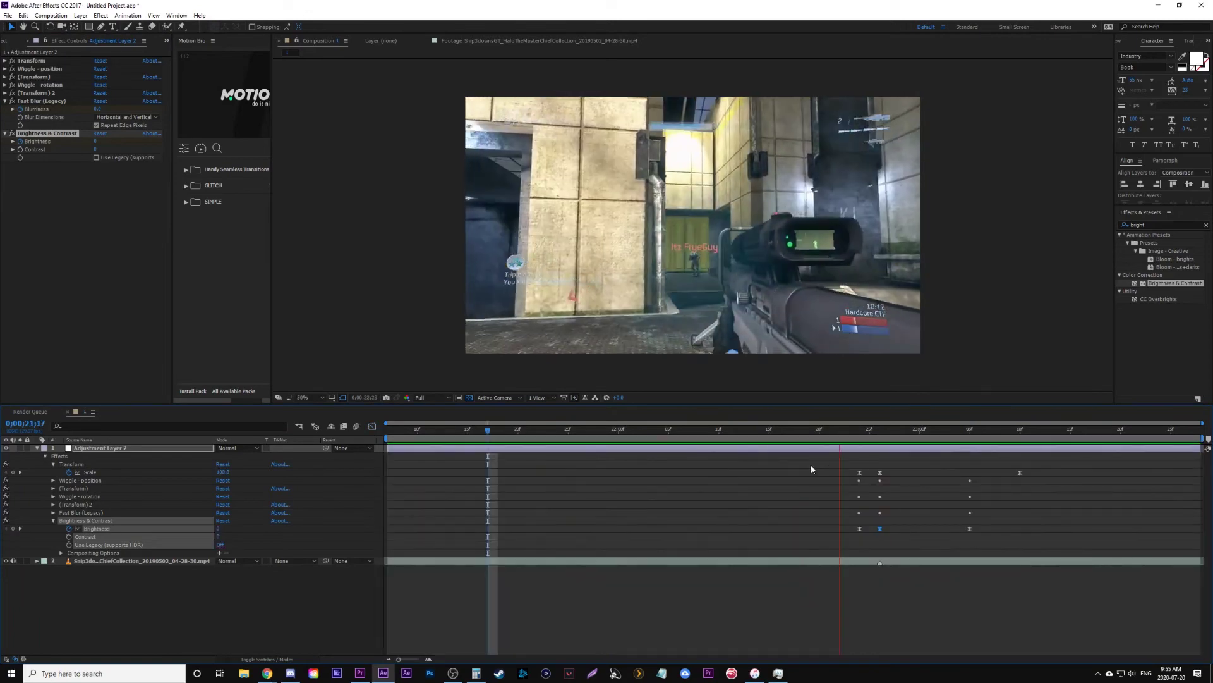
key(space)
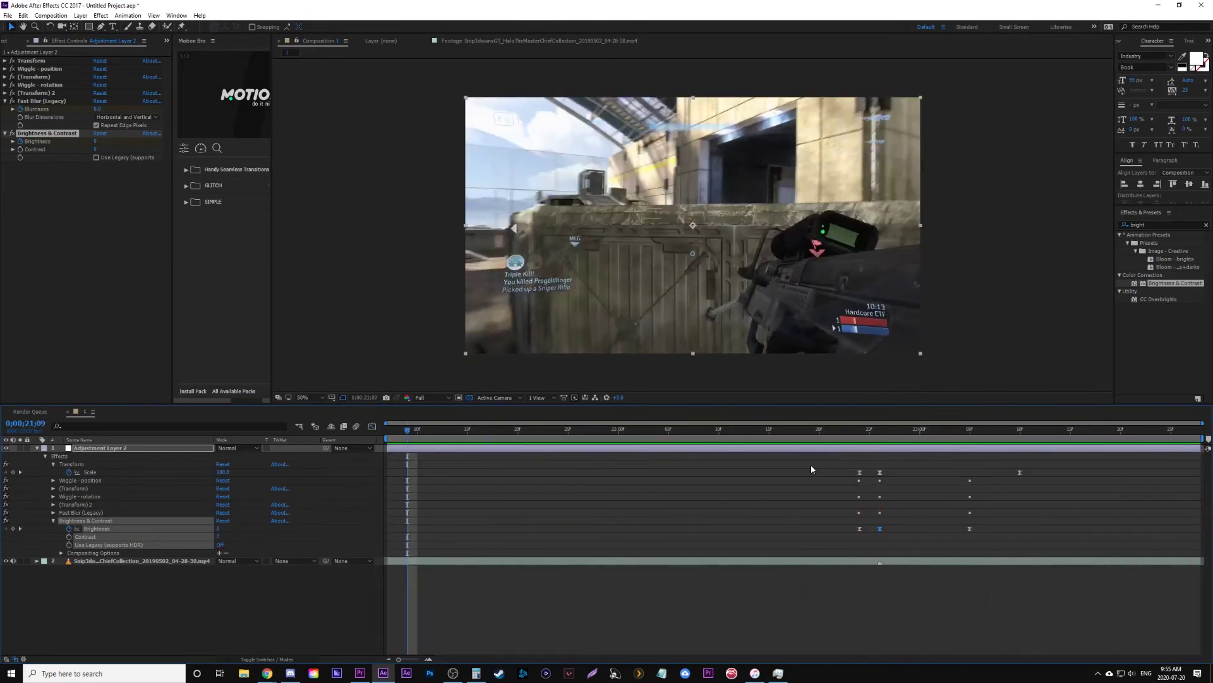
key(space)
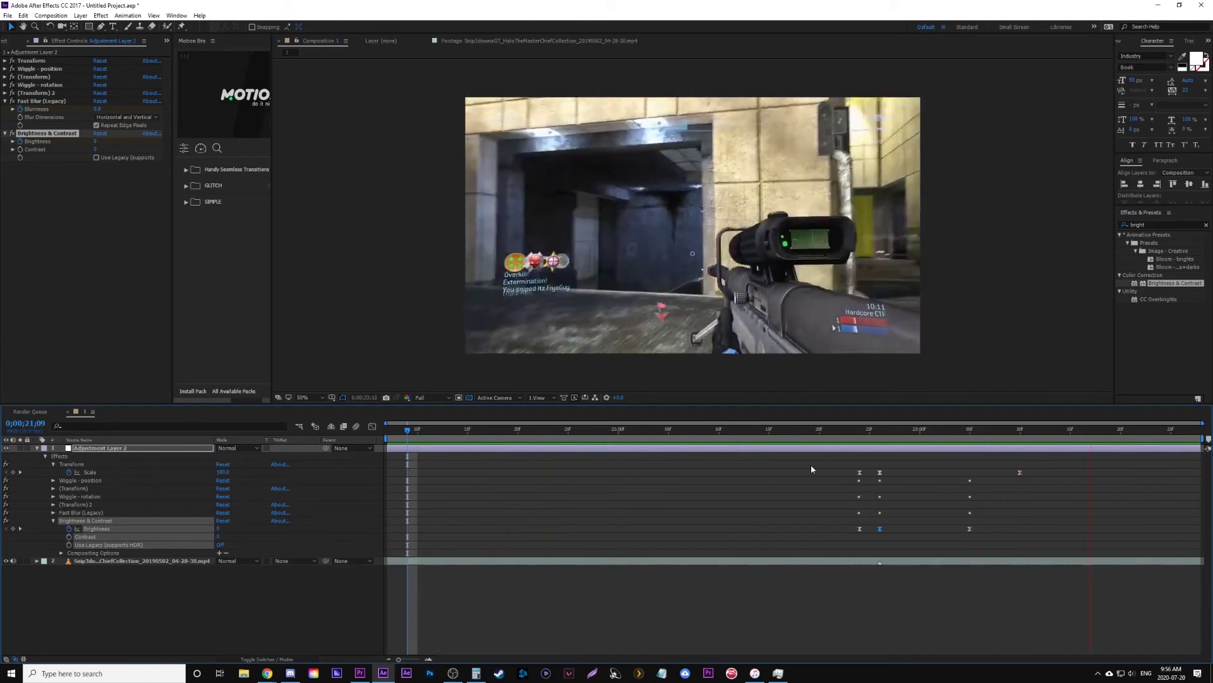
key(space)
mouse_move(860, 432)
mouse_down()
mouse_move(880, 436)
mouse_move(800, 445)
mouse_up()
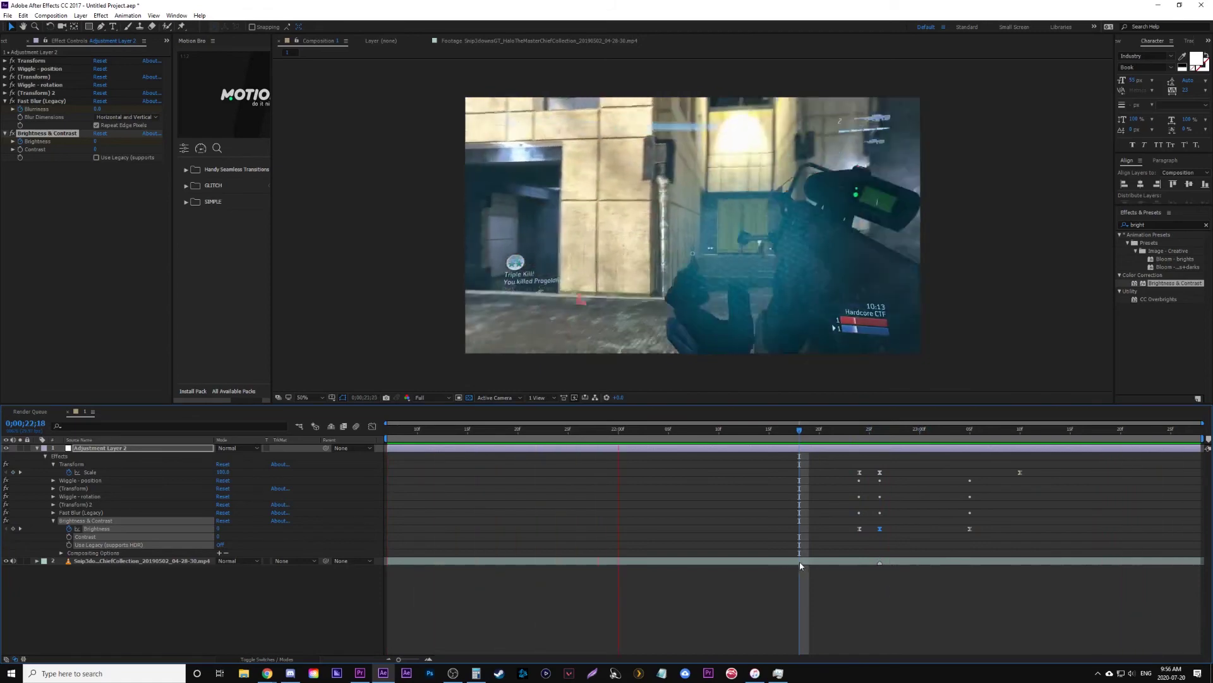
key(space)
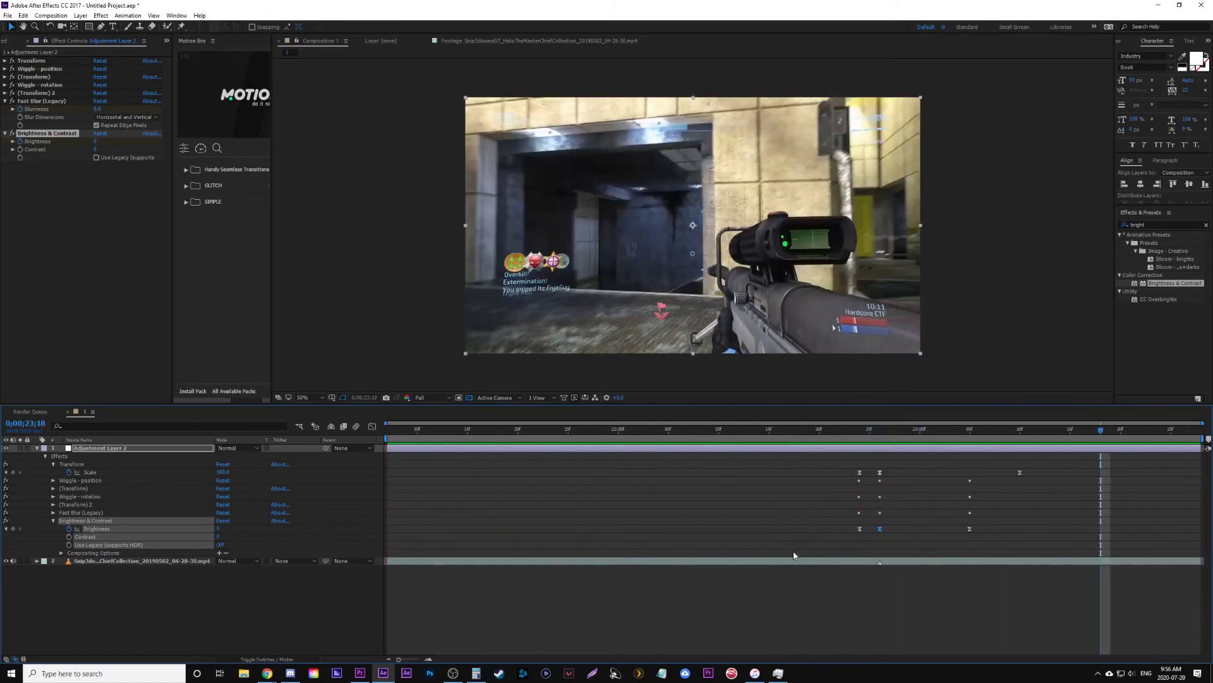